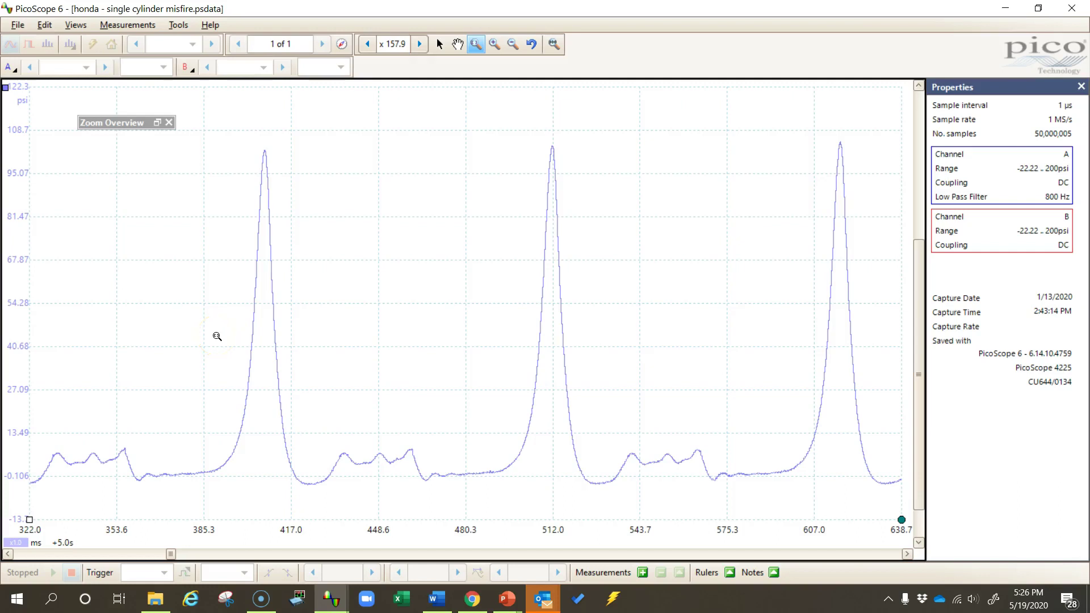
Show the red channel B trace alongside channel A on the honda misfire capture.
{"action": "left_click", "coordinate": [204, 316]}
{"action": "left_click", "coordinate": [78, 26]}
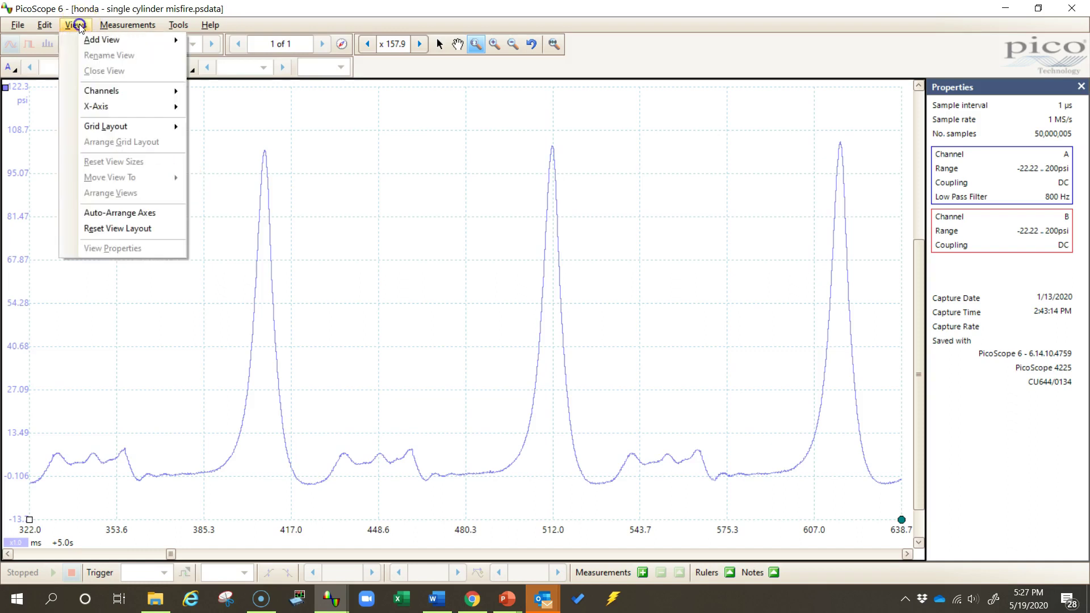
{"action": "mouse_move", "coordinate": [121, 91]}
{"action": "left_click", "coordinate": [203, 109]}
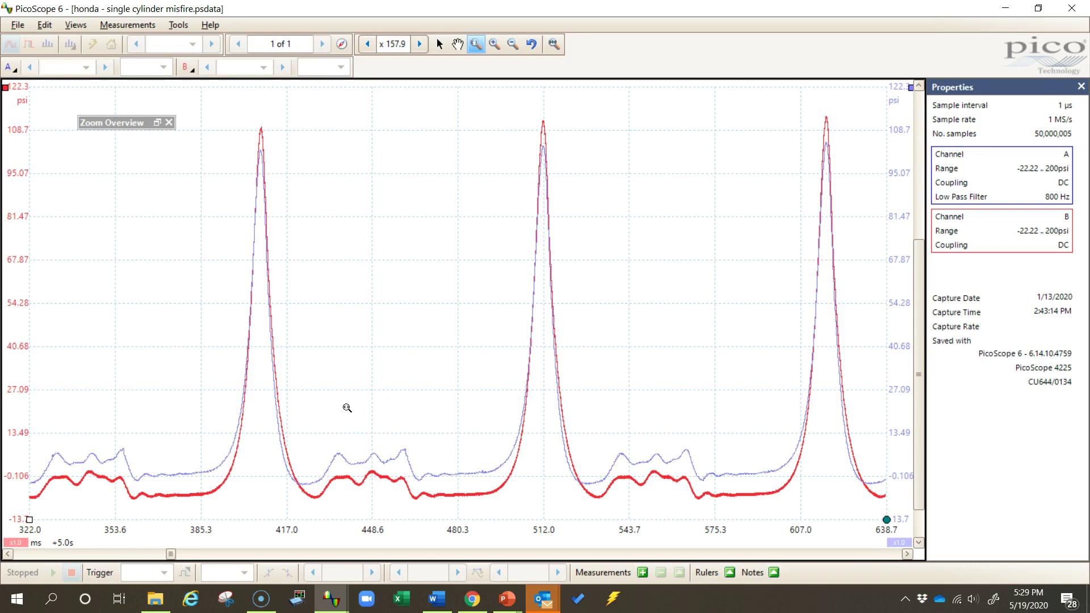
{"action": "left_click", "coordinate": [331, 597]}
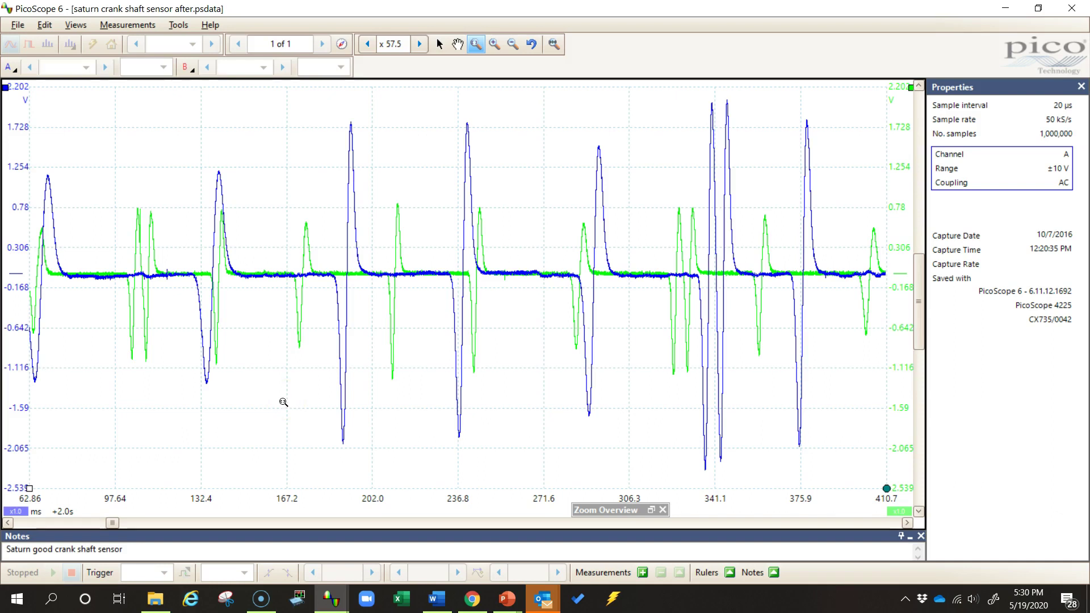
{"action": "left_click", "coordinate": [305, 407]}
Compare the two capture previews and bring the saturn crank 'before.psdata' window forward.
{"action": "left_click", "coordinate": [328, 606]}
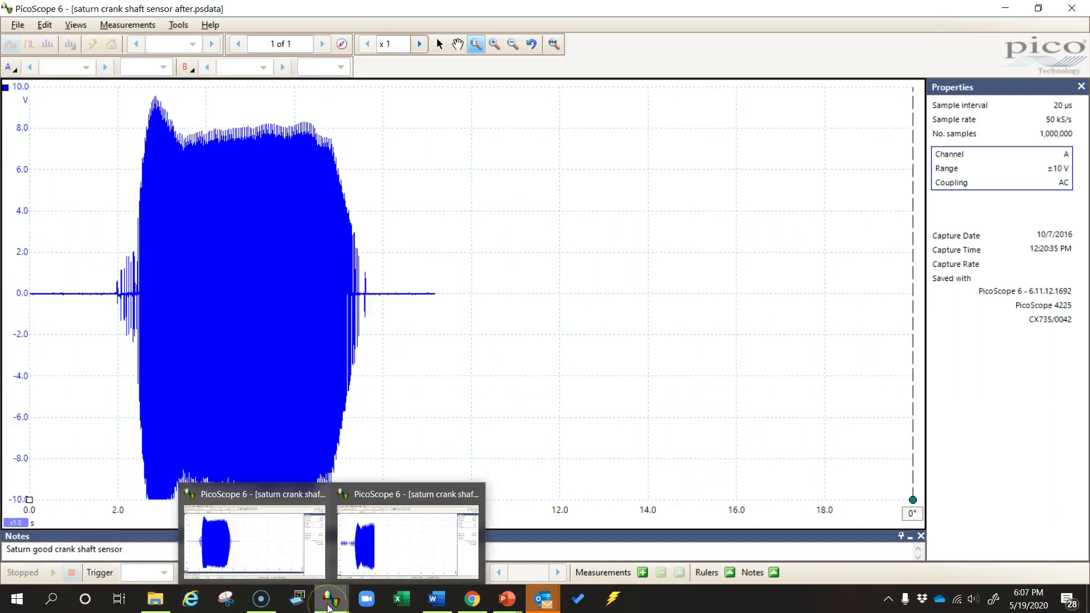
{"action": "left_click", "coordinate": [330, 606]}
{"action": "left_click", "coordinate": [372, 496]}
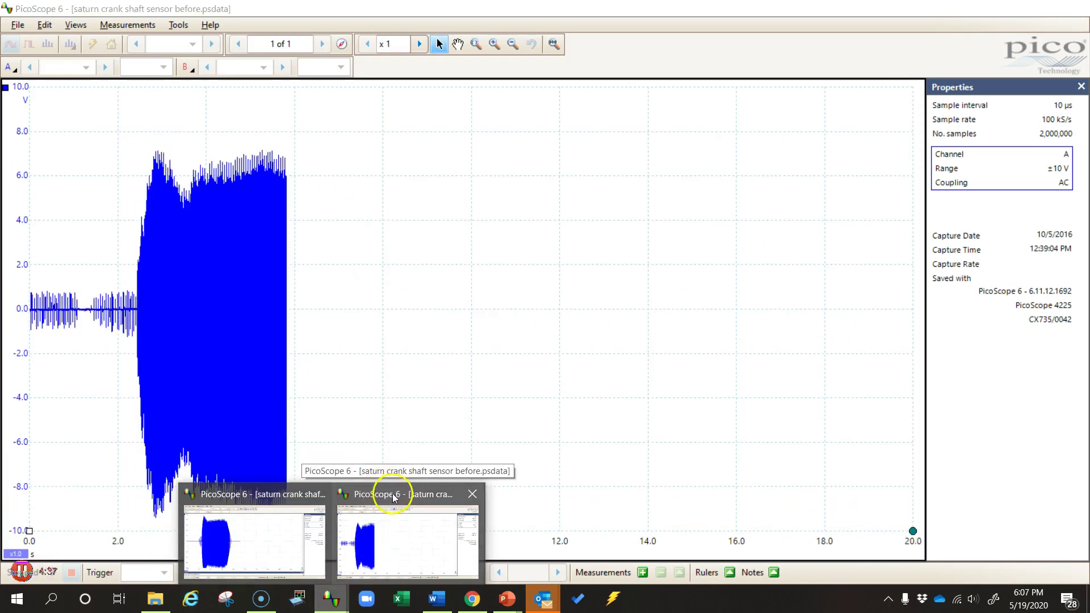
{"action": "left_click", "coordinate": [226, 494]}
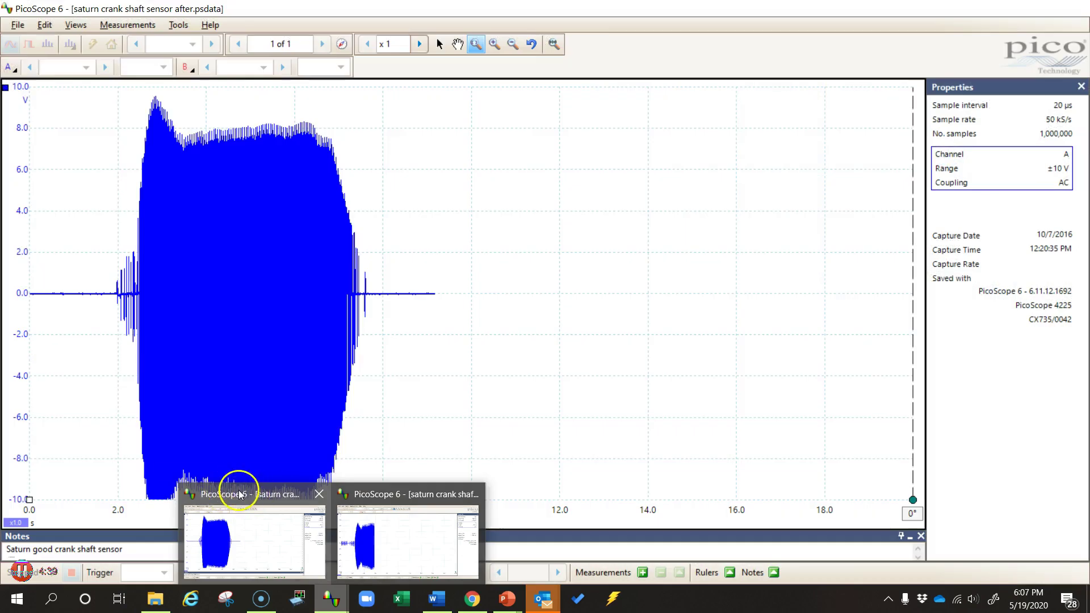
{"action": "left_click", "coordinate": [372, 539]}
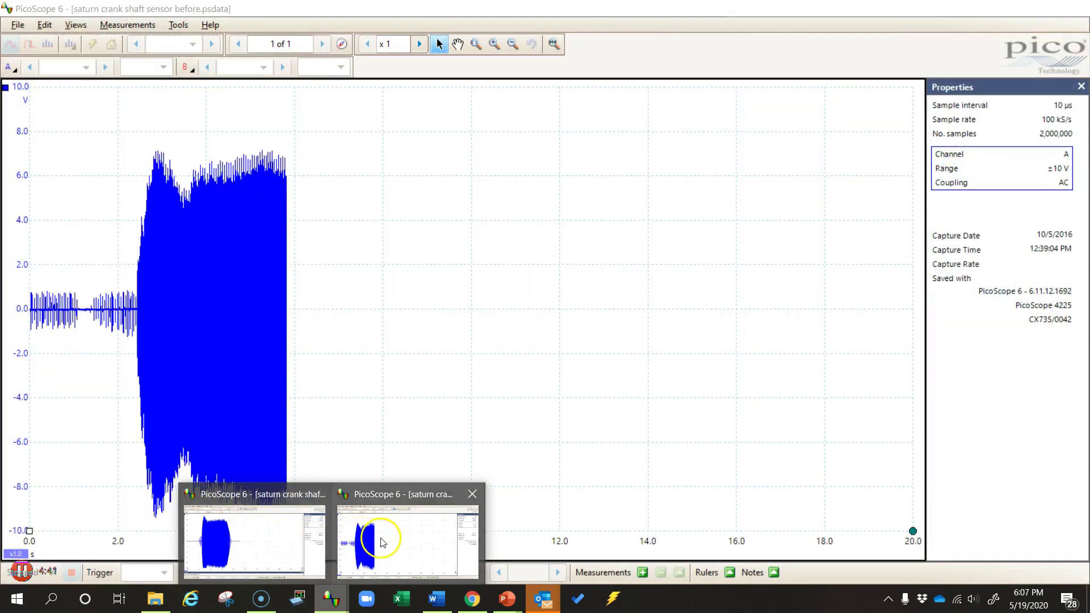
{"action": "left_click", "coordinate": [381, 539]}
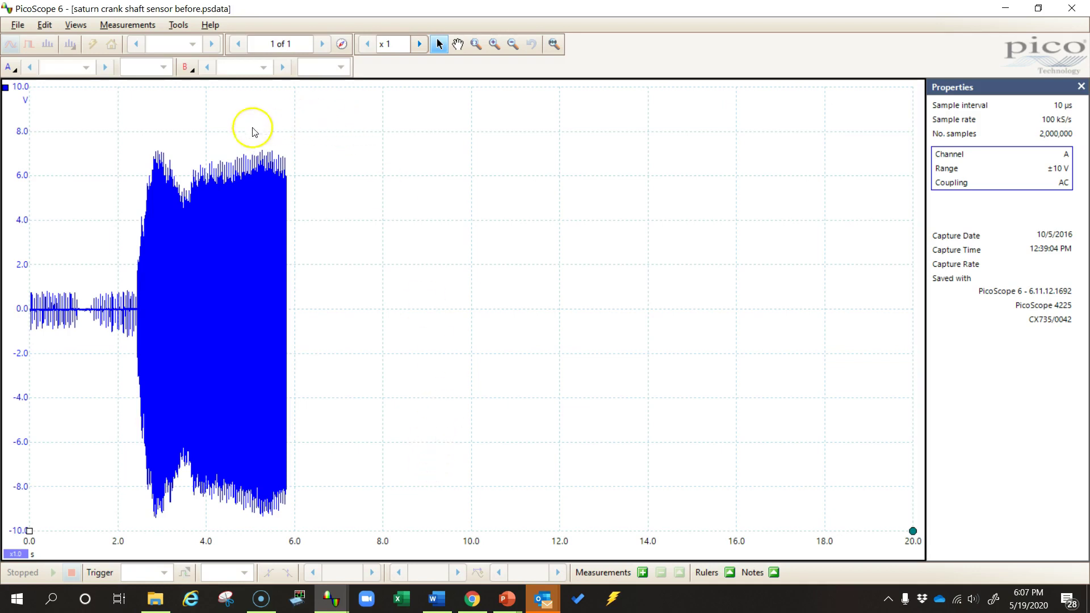
Duplicate channel A into the reference library as a Lime waveform named 'CKP Before'.
{"action": "left_click", "coordinate": [179, 26]}
{"action": "left_click", "coordinate": [232, 71]}
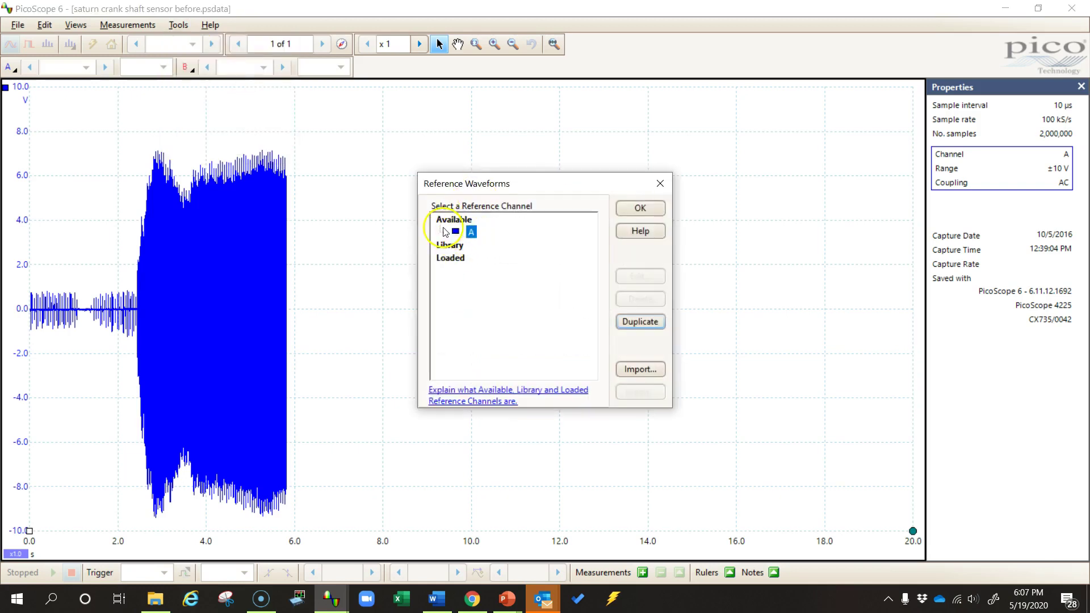
{"action": "double_click", "coordinate": [475, 236]}
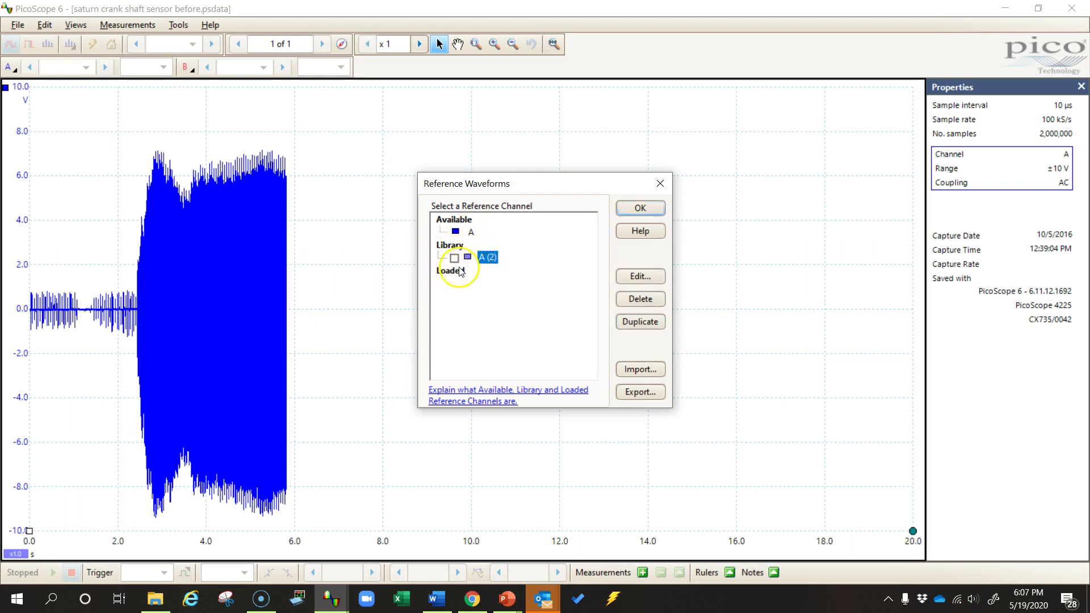
{"action": "left_click", "coordinate": [488, 257]}
{"action": "left_click", "coordinate": [640, 276]}
{"action": "type", "text": "CKP Before"}
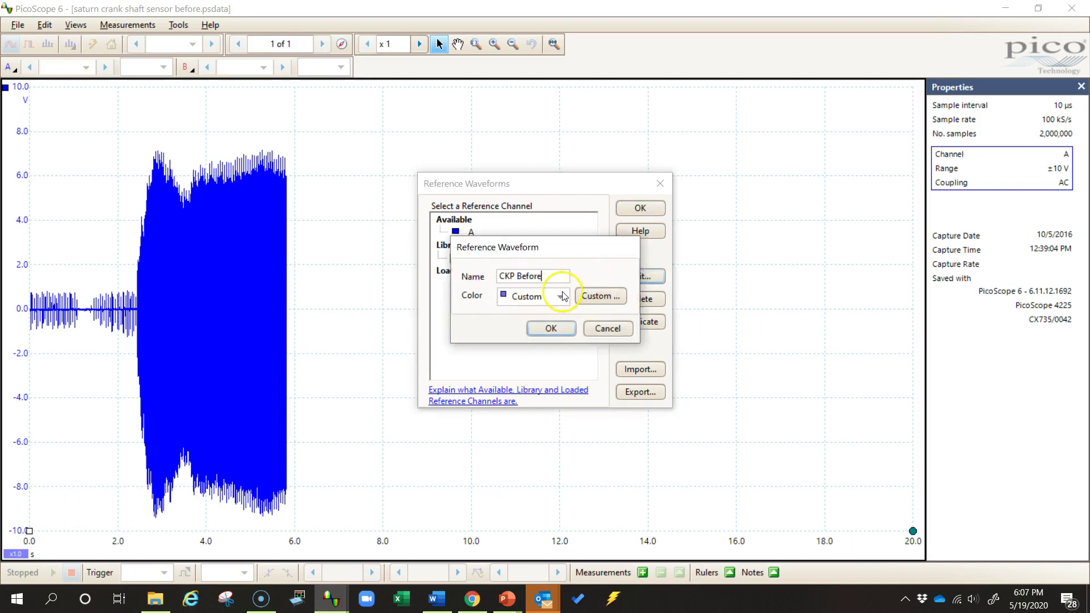
{"action": "left_click", "coordinate": [561, 296]}
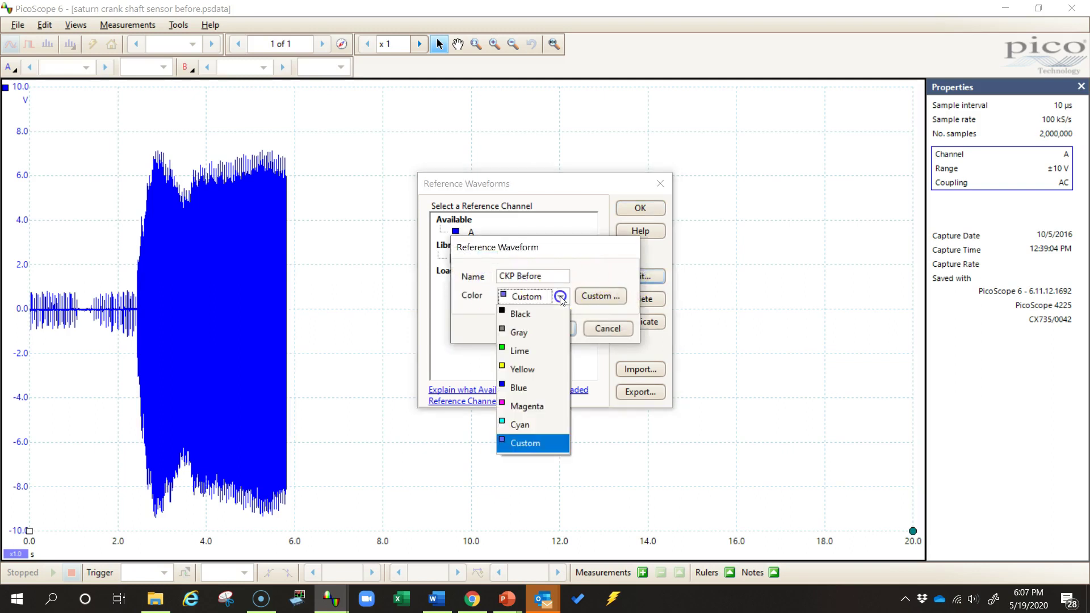
{"action": "left_click", "coordinate": [516, 351]}
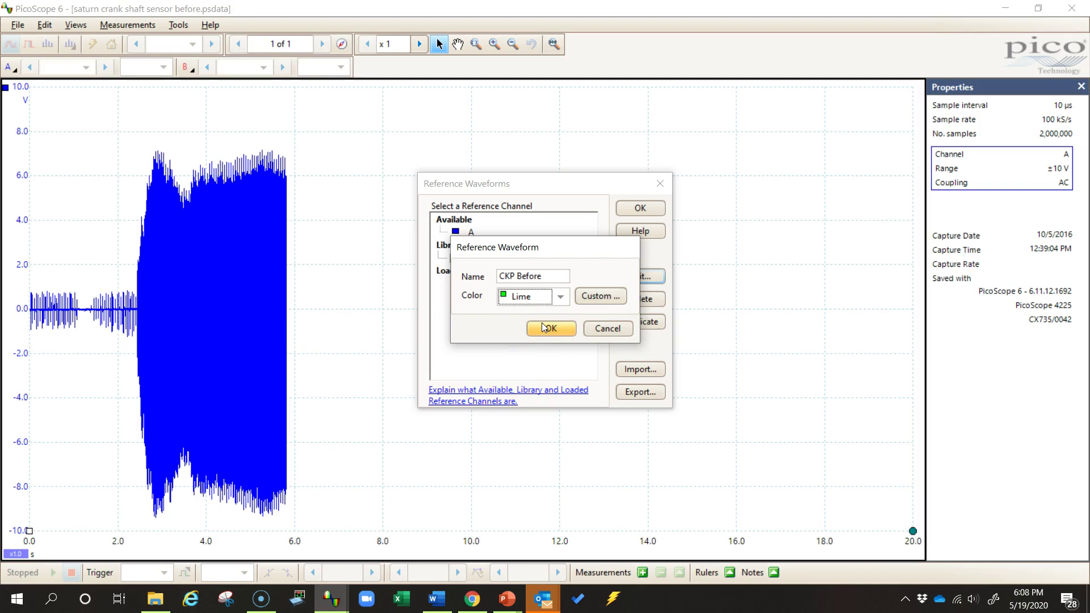
{"action": "left_click", "coordinate": [543, 327]}
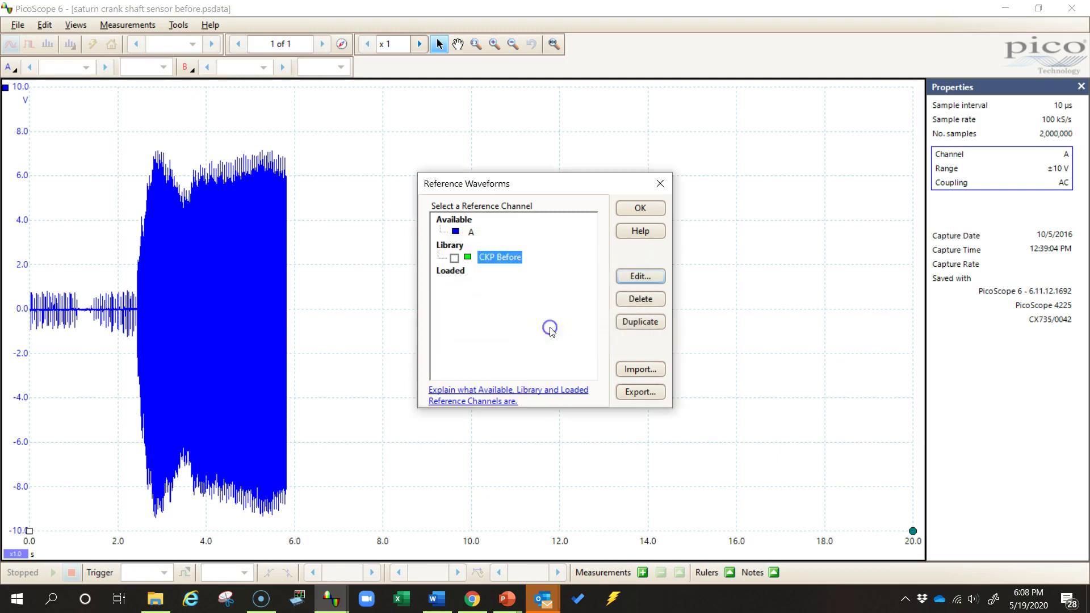
{"action": "left_click", "coordinate": [638, 210]}
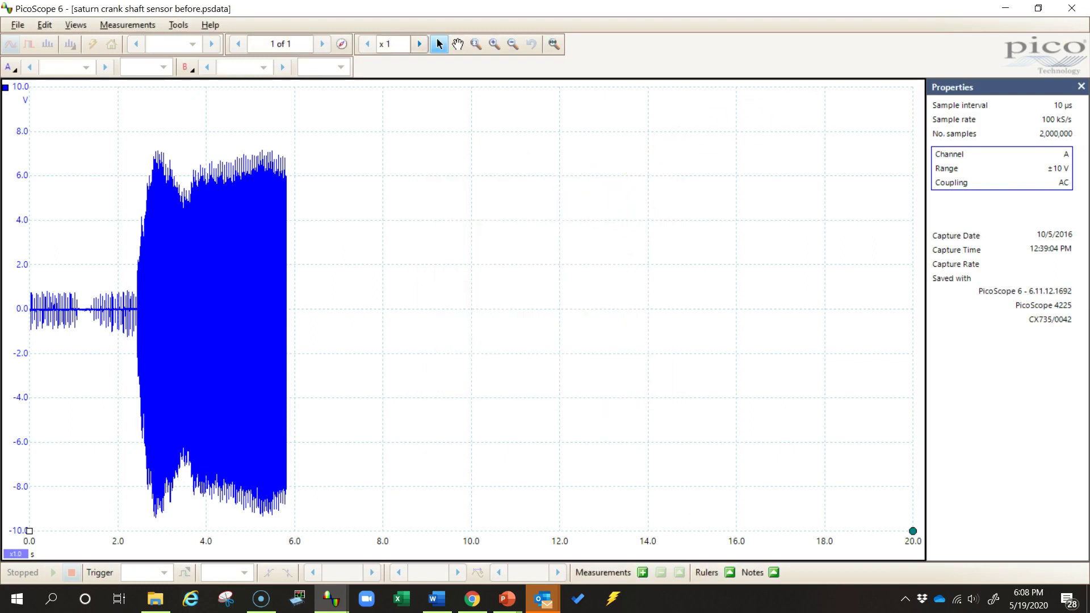
Close the before window, overlay CKP Before on the after capture, and zoom to 4–5 s.
{"action": "left_click", "coordinate": [1072, 8]}
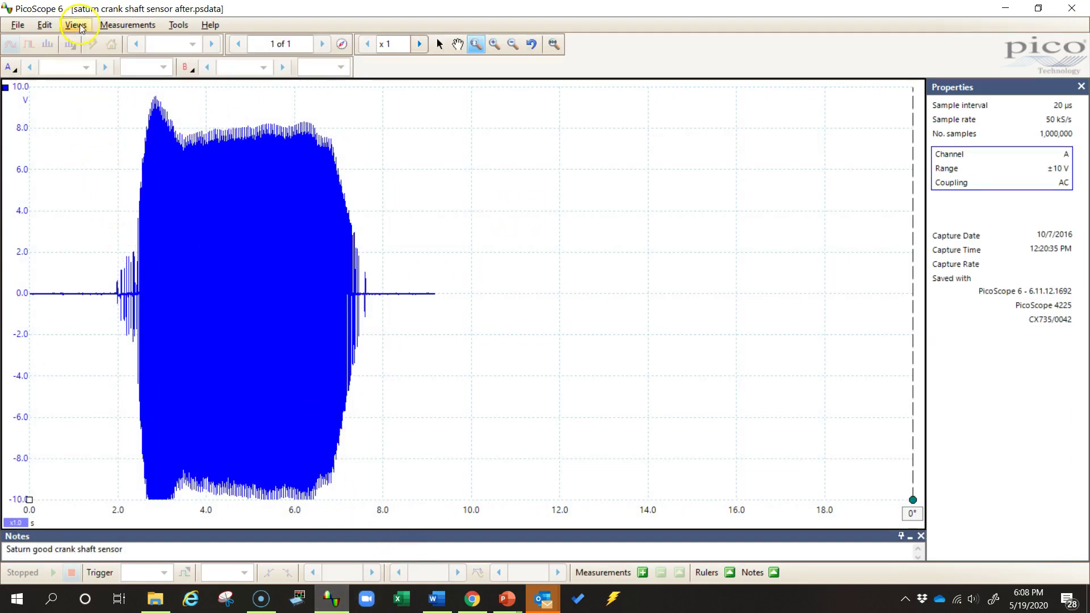
{"action": "left_click", "coordinate": [178, 24]}
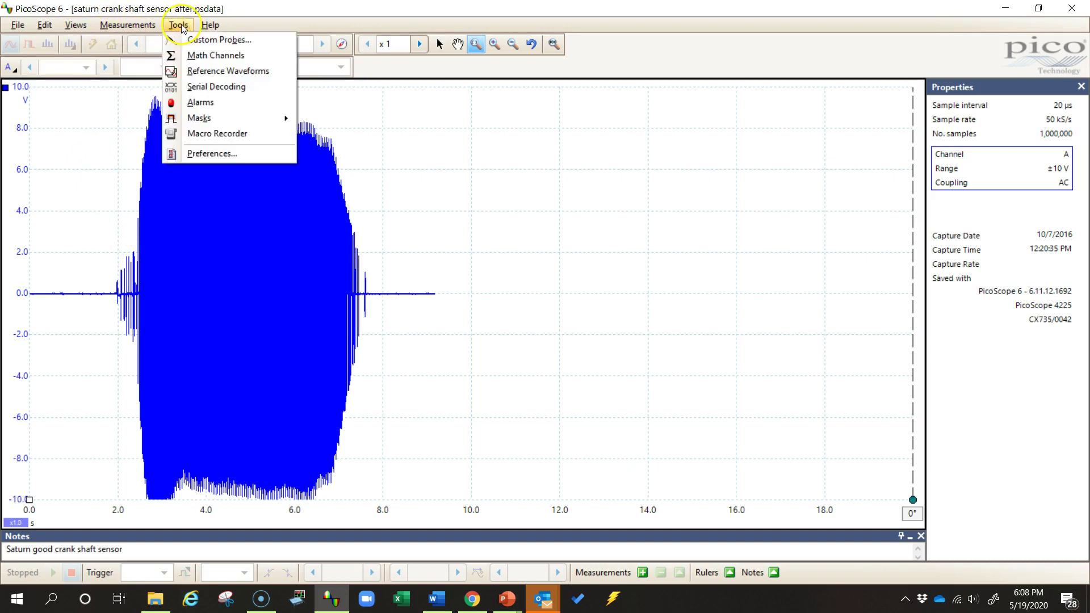
{"action": "left_click", "coordinate": [232, 71]}
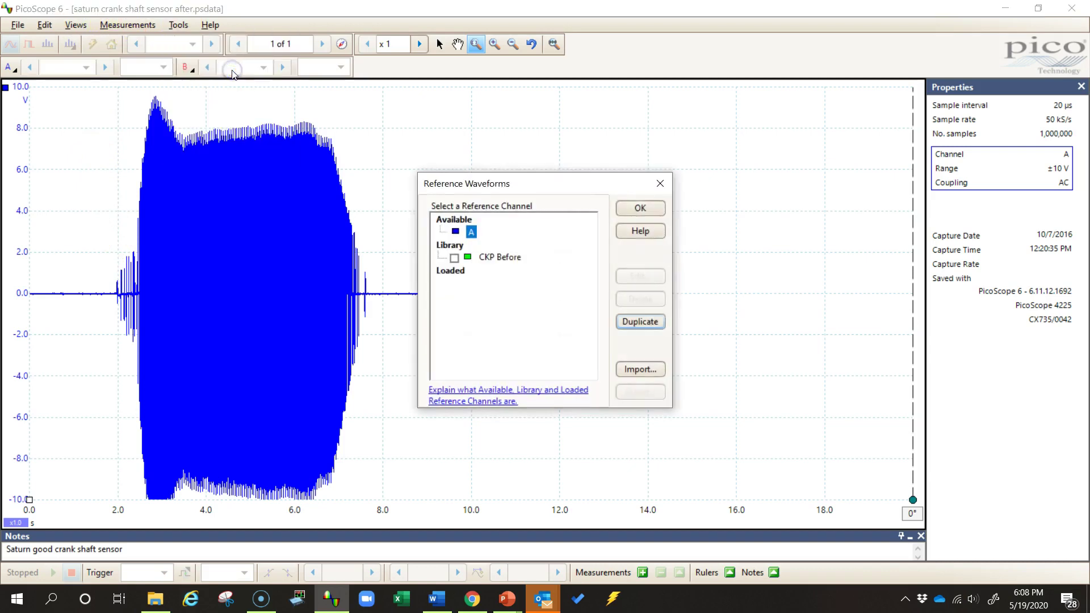
{"action": "left_click", "coordinate": [455, 259]}
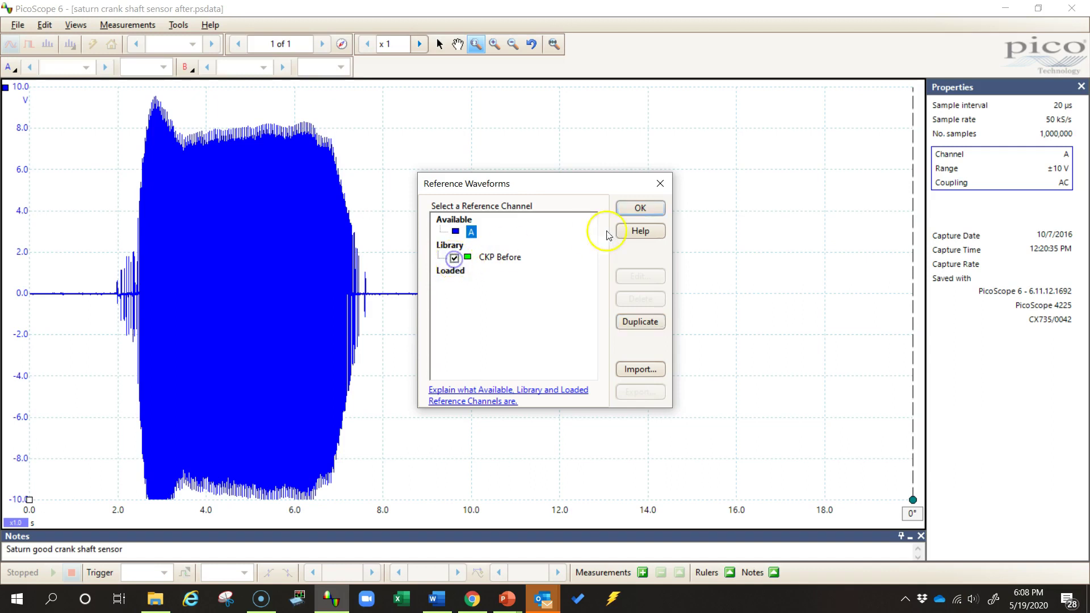
{"action": "left_click", "coordinate": [640, 208]}
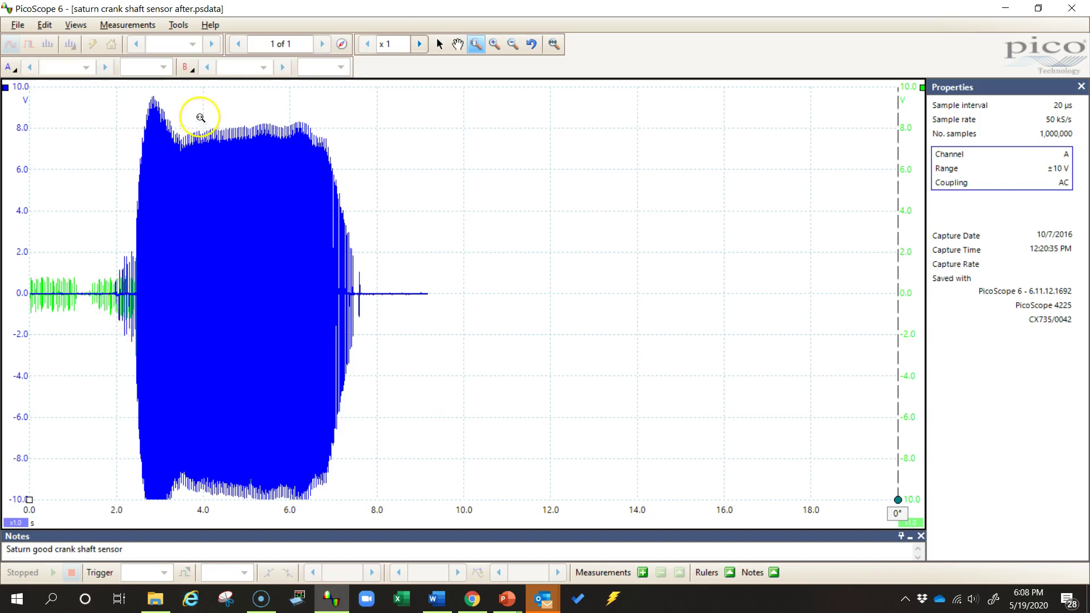
{"action": "left_click_drag", "start_coordinate": [196, 90], "coordinate": [224, 505]}
Zoom closer on the overlaid crank pulses, leaving the CKP Before delay at 0 s.
{"action": "left_click", "coordinate": [319, 385]}
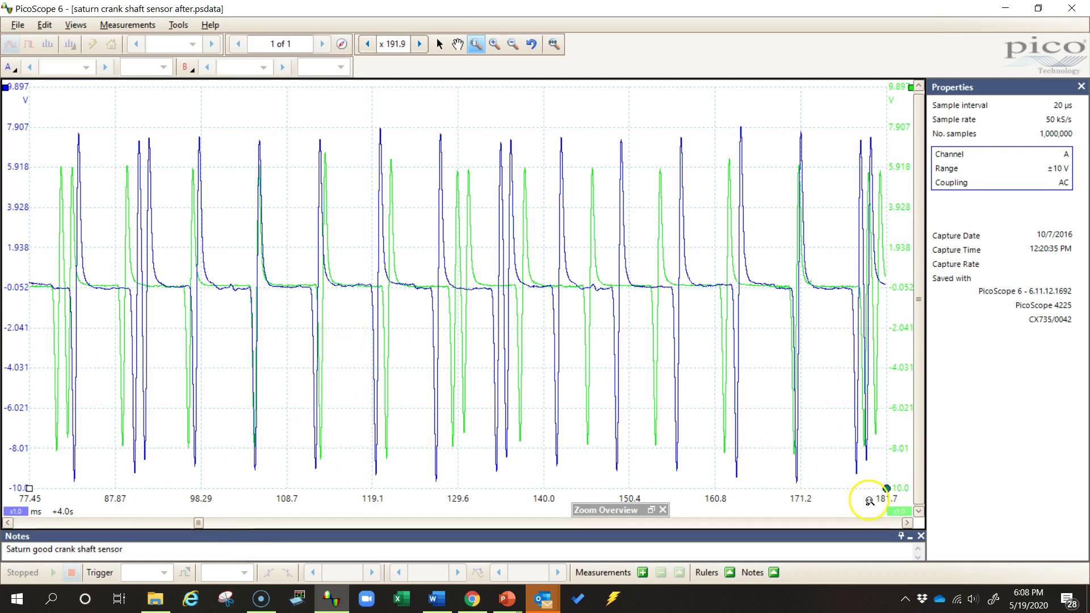
{"action": "left_click", "coordinate": [896, 505]}
{"action": "left_click", "coordinate": [899, 513]}
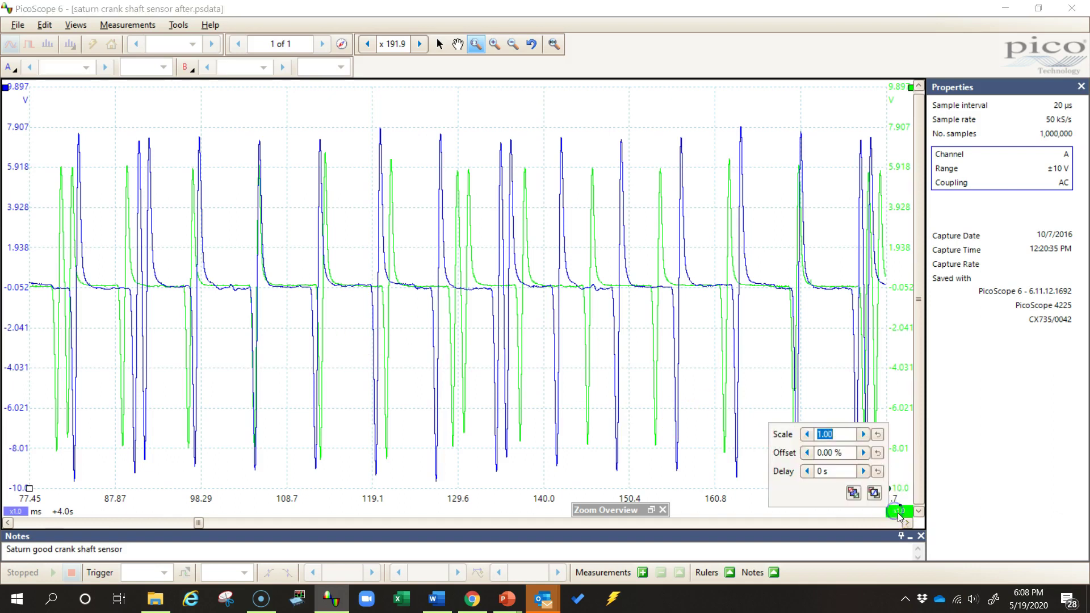
{"action": "scroll", "coordinate": [897, 514], "scroll_direction": "up", "scroll_amount": 1}
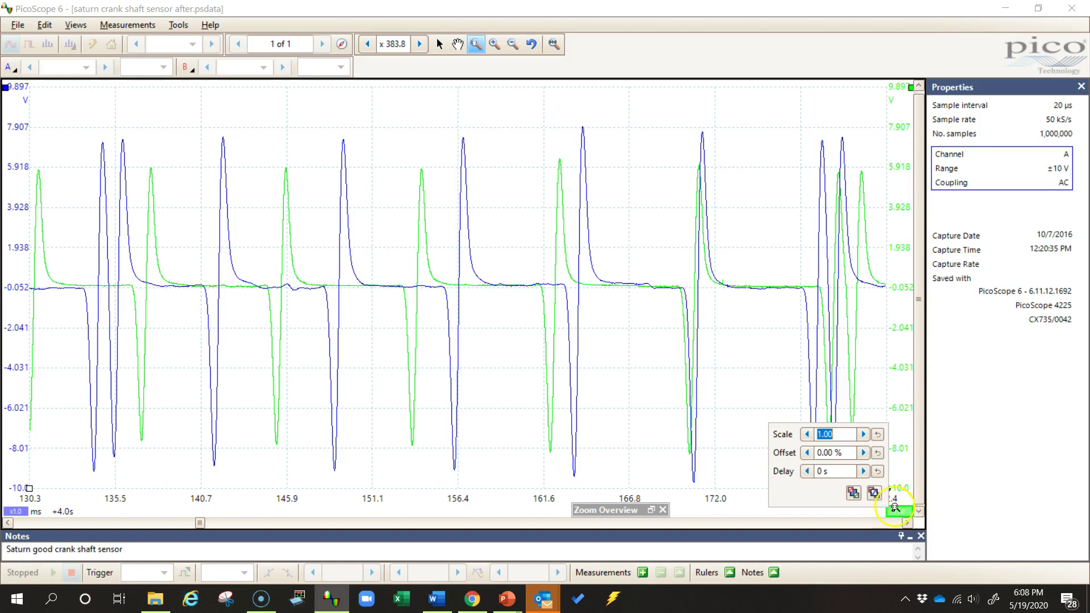
{"action": "left_click", "coordinate": [853, 493]}
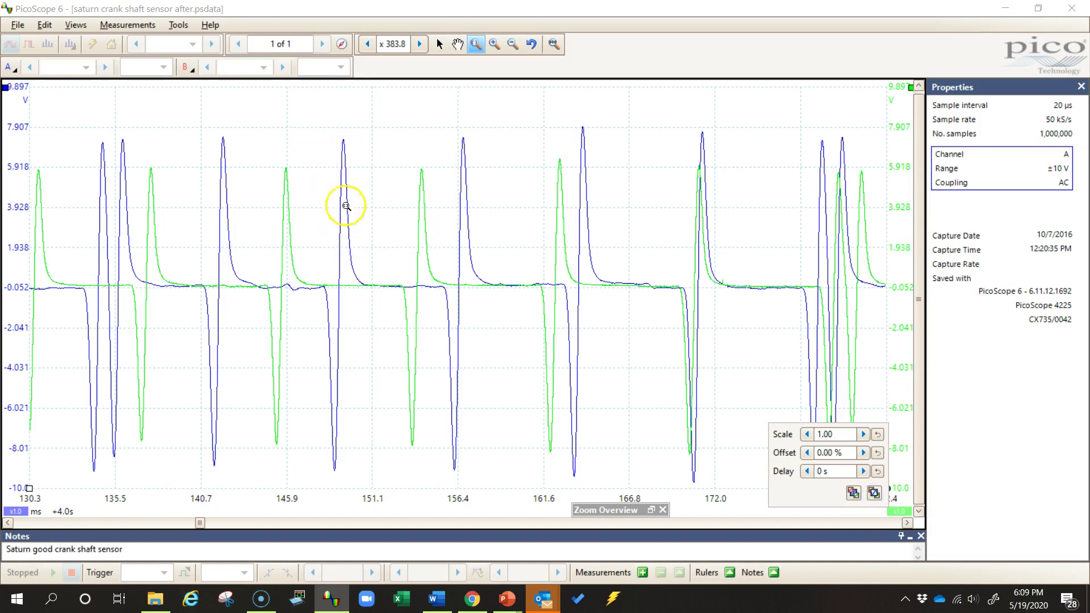
{"action": "left_click", "coordinate": [762, 375]}
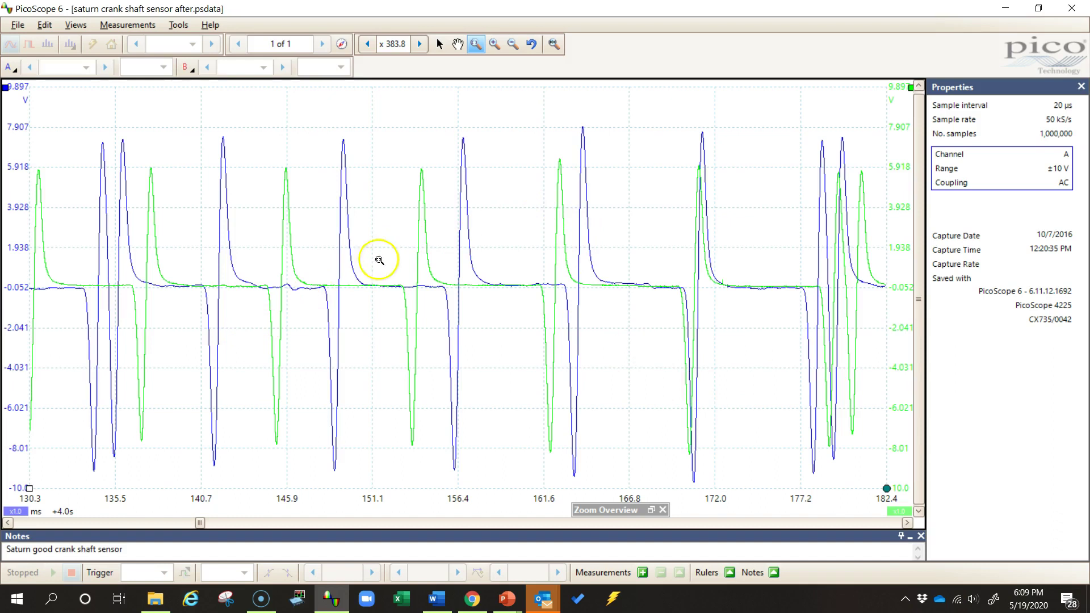
Pan along the overlaid crank traces and place a time ruler on a green edge near 587 ms.
{"action": "mouse_move", "coordinate": [29, 489]}
{"action": "left_mouse_down"}
{"action": "mouse_move", "coordinate": [111, 475]}
{"action": "mouse_move", "coordinate": [16, 479]}
{"action": "left_mouse_up"}
{"action": "key", "text": "ctrl+z"}
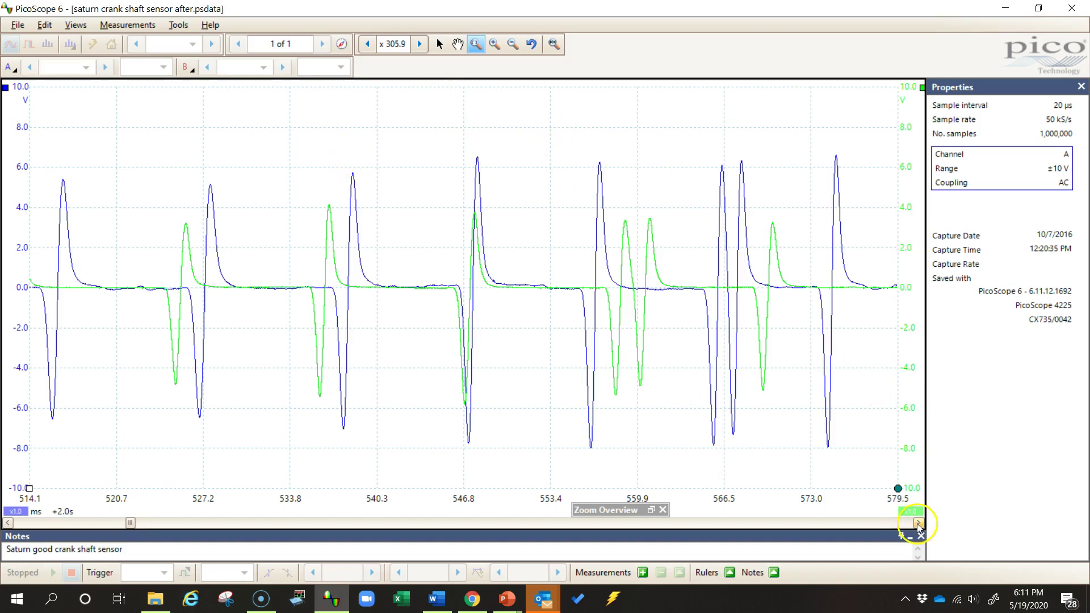
{"action": "left_click_drag", "start_coordinate": [918, 525], "coordinate": [918, 525]}
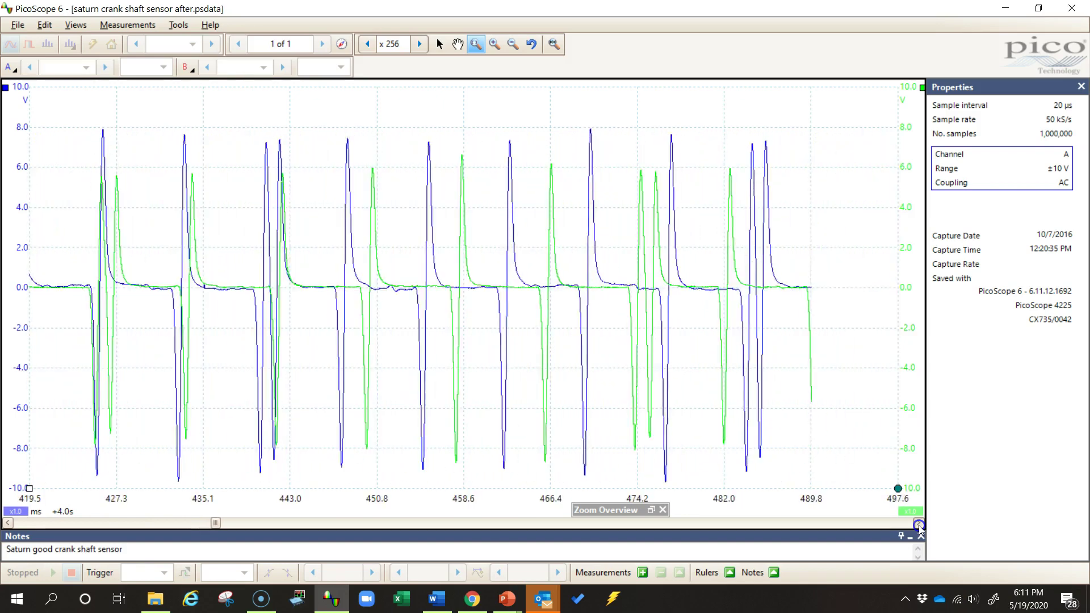
{"action": "left_click_drag", "start_coordinate": [918, 525], "coordinate": [919, 527]}
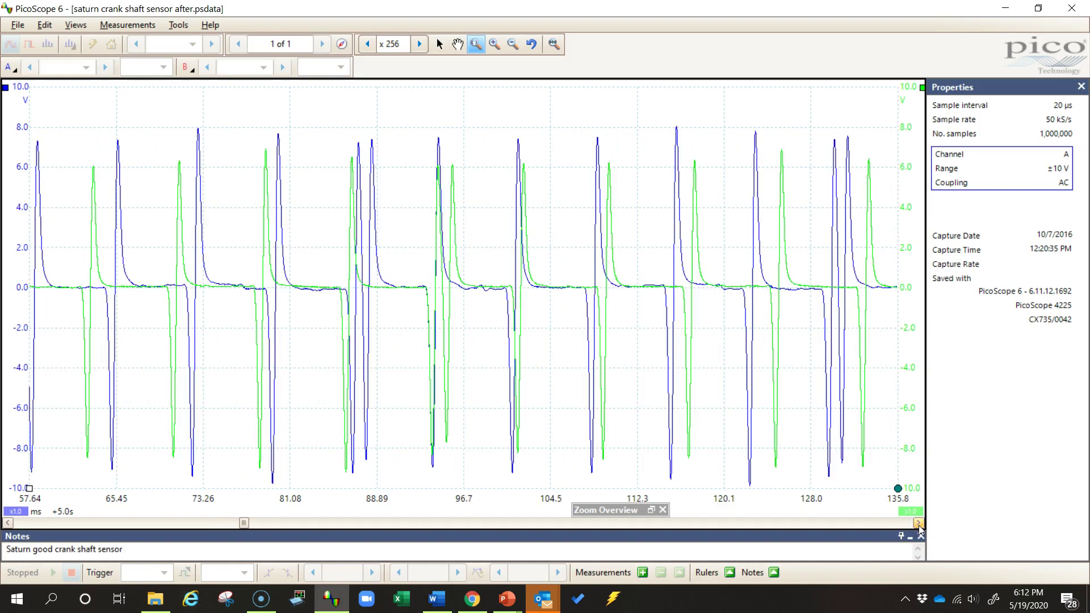
{"action": "left_click", "coordinate": [919, 523]}
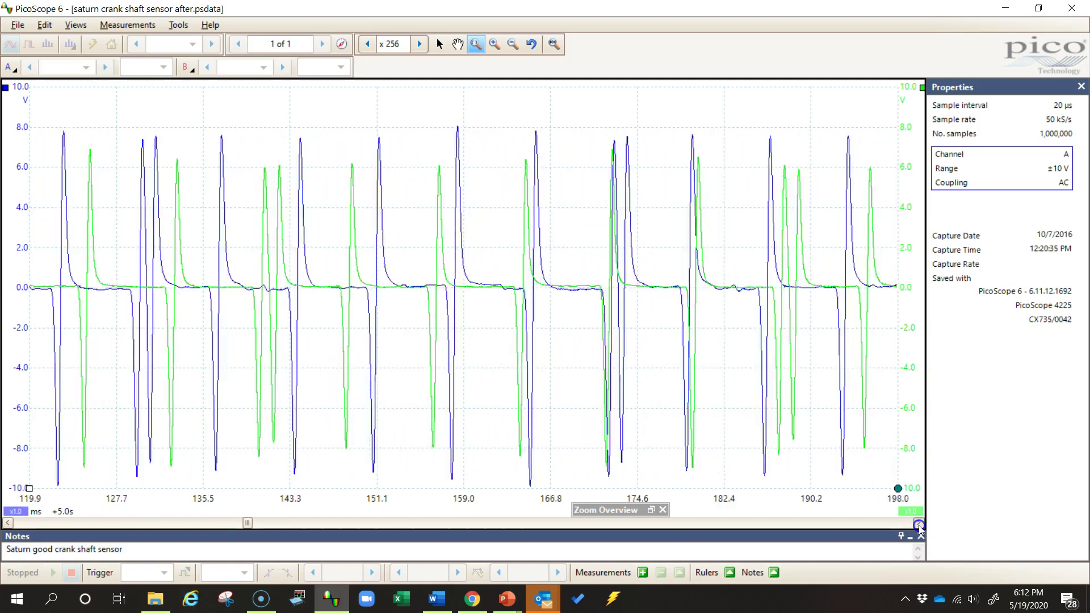
{"action": "left_click_drag", "start_coordinate": [919, 527], "coordinate": [919, 527]}
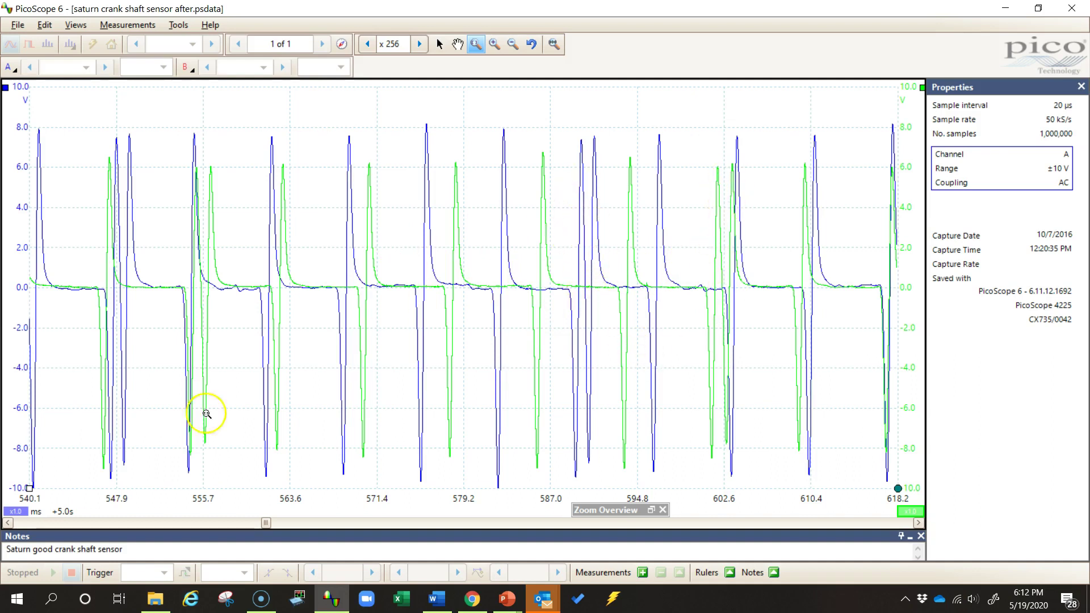
Place time rulers on matching green and blue edges, measuring a 12.26 ms gap.
{"action": "left_click_drag", "start_coordinate": [31, 487], "coordinate": [584, 449]}
{"action": "left_click", "coordinate": [29, 487]}
{"action": "left_click_drag", "start_coordinate": [29, 487], "coordinate": [718, 463]}
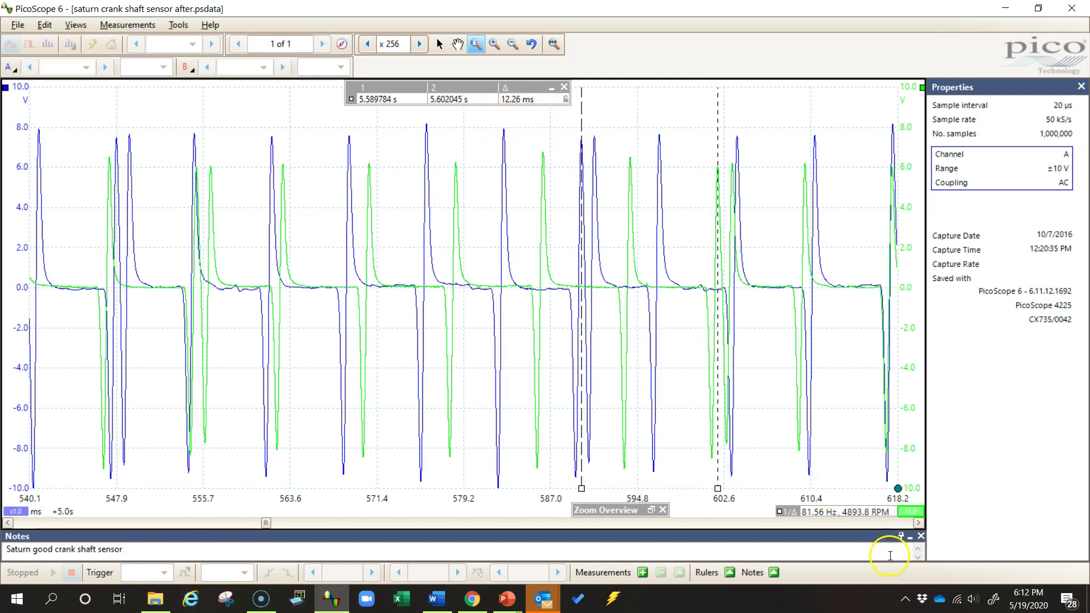
Delay the green CKP Before reference by -12.26 ms and zoom in on the aligned edges.
{"action": "mouse_move", "coordinate": [914, 512]}
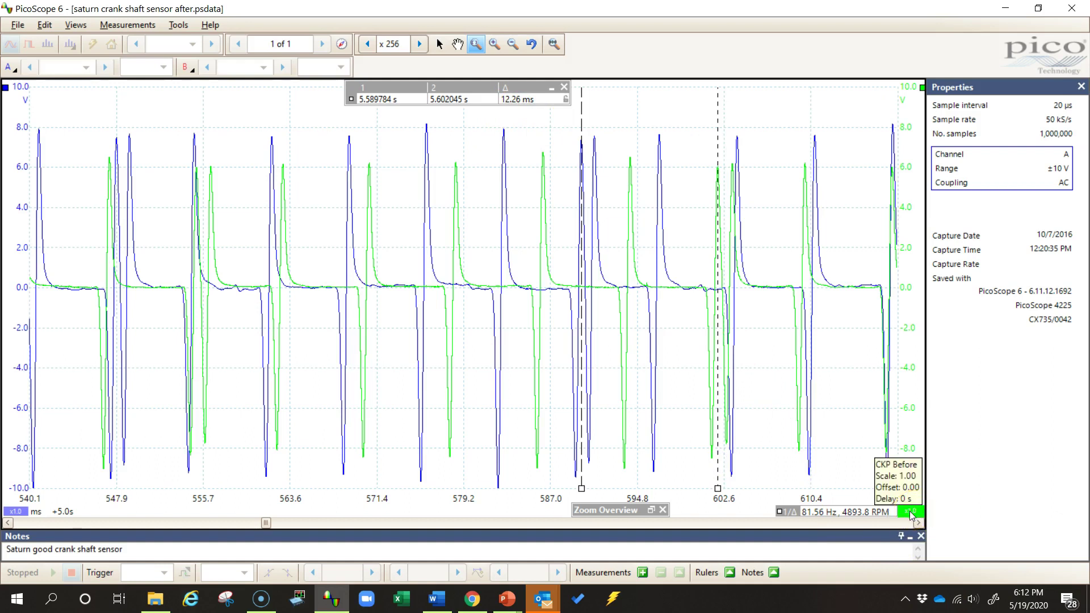
{"action": "left_click", "coordinate": [910, 513]}
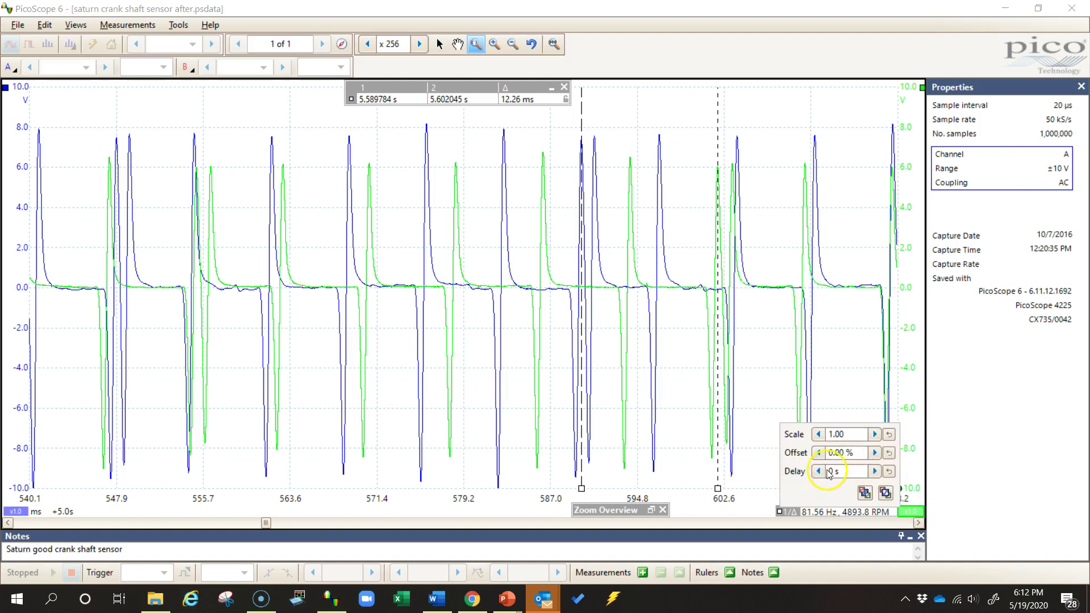
{"action": "left_click", "coordinate": [857, 472]}
{"action": "type", "text": "-12.26ms"}
{"action": "key", "text": "Return"}
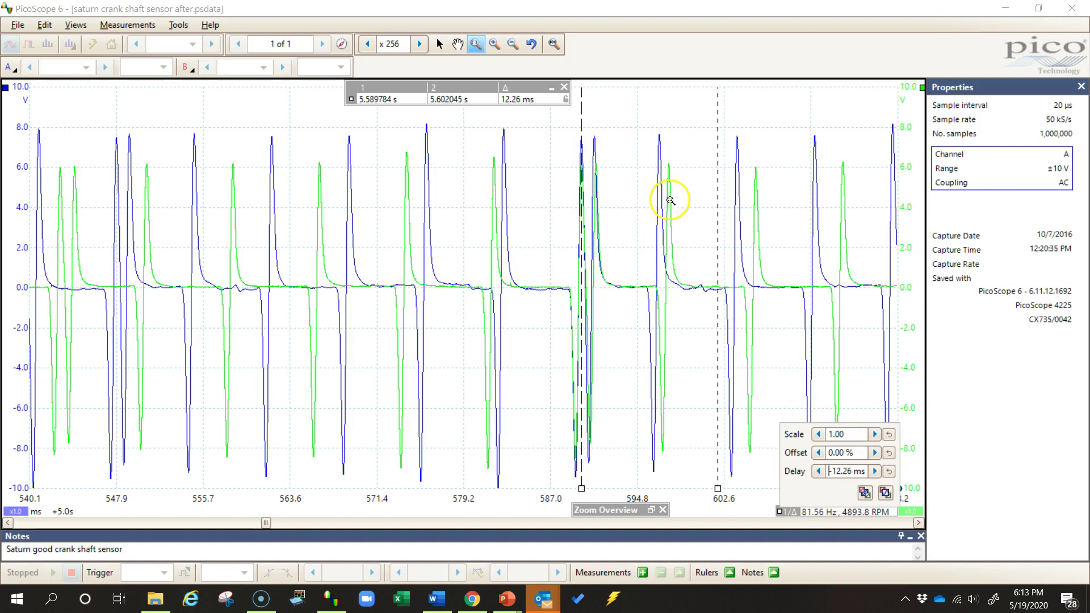
{"action": "left_click", "coordinate": [625, 222]}
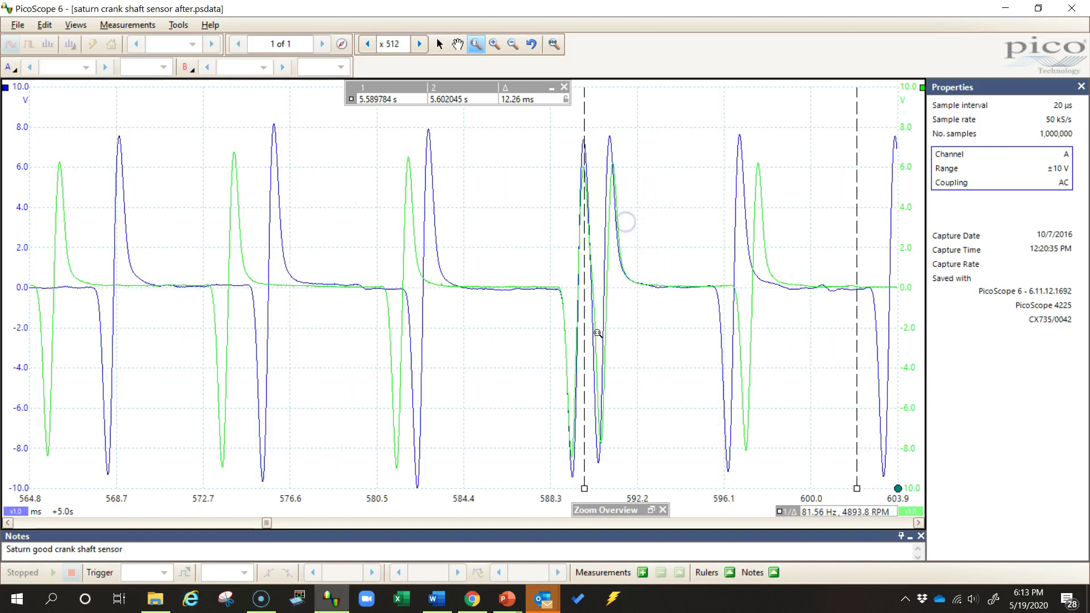
{"action": "left_click", "coordinate": [593, 333]}
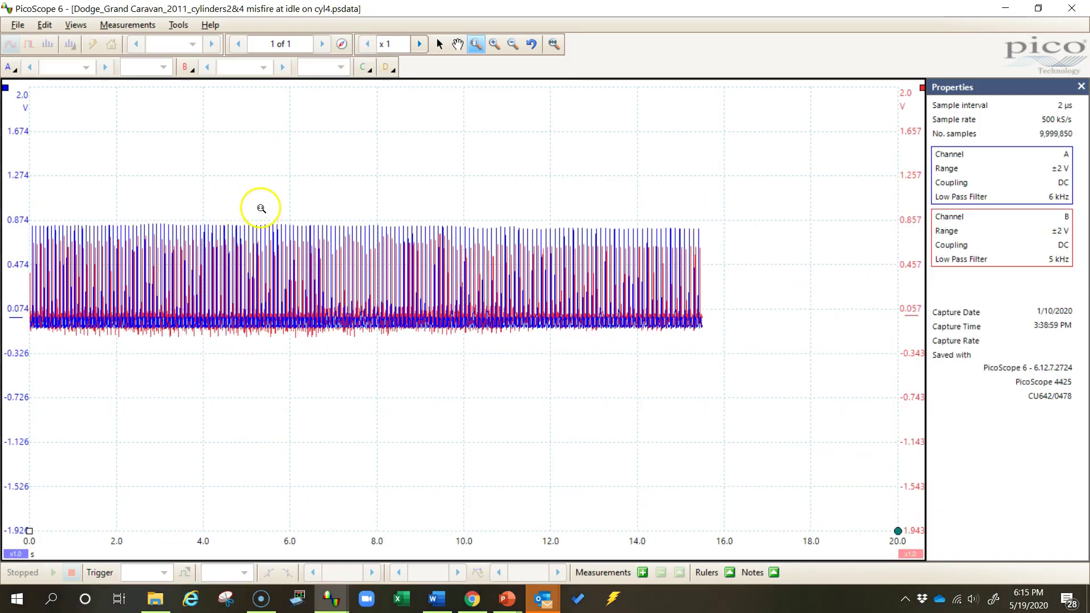
Zoom-drag over a short section so channel A peaks near 850 mV and lower channel B peaks stand out.
{"action": "left_click_drag", "start_coordinate": [260, 207], "coordinate": [282, 353]}
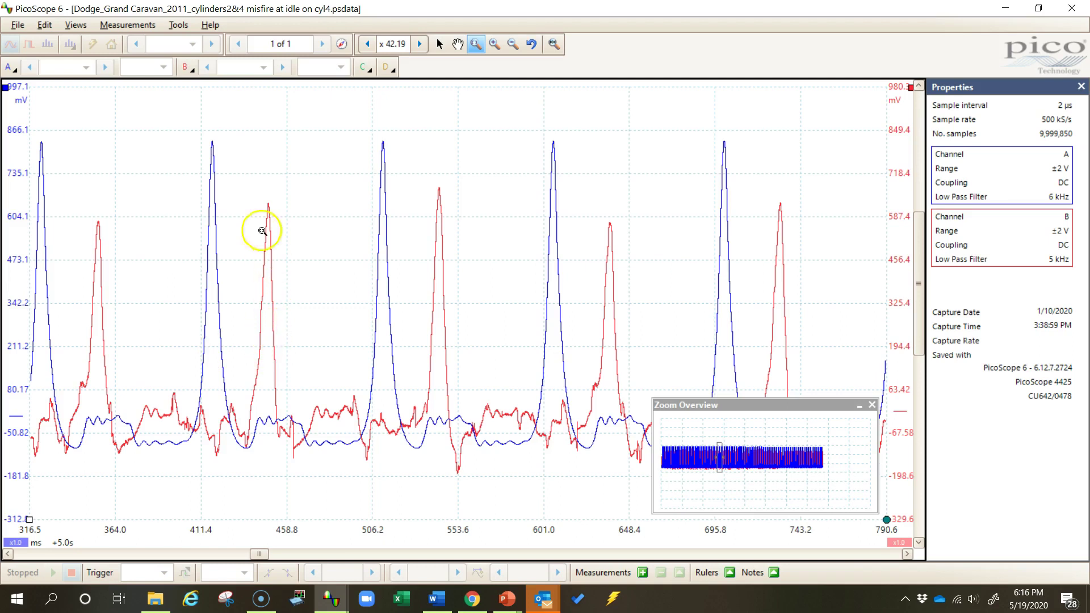
Copy channel B to a magenta library reference named Cylinder4 and overlay it on the graph.
{"action": "left_click", "coordinate": [178, 25]}
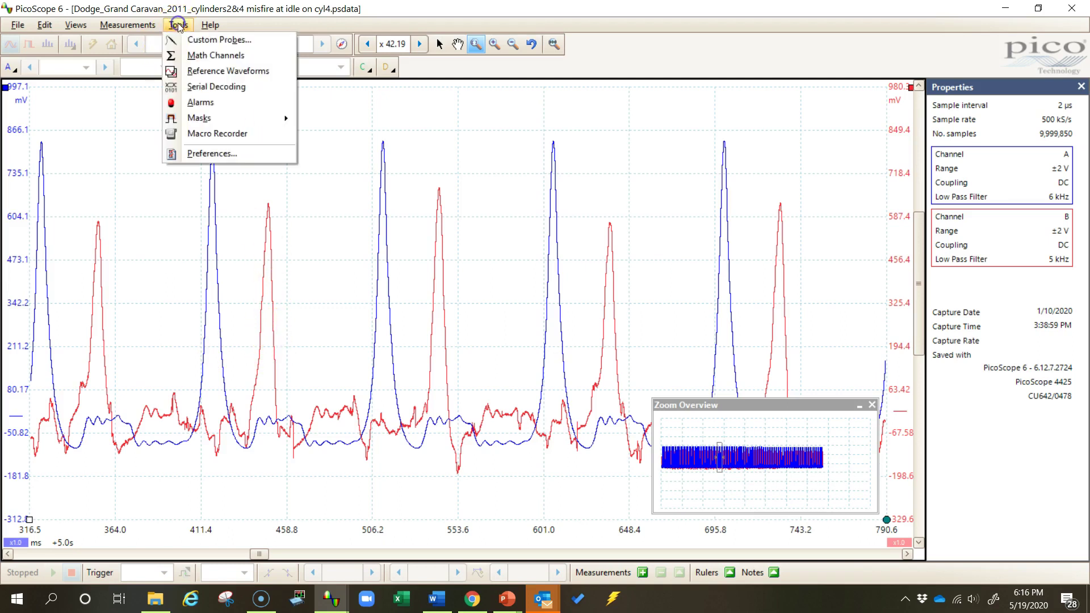
{"action": "left_click", "coordinate": [211, 72]}
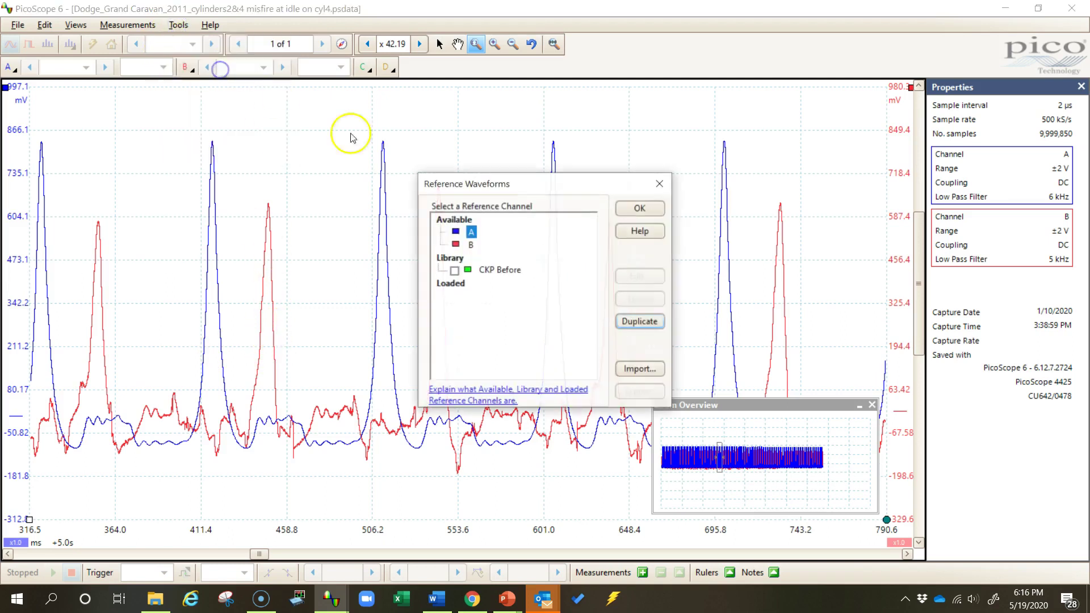
{"action": "double_click", "coordinate": [459, 246]}
{"action": "left_click", "coordinate": [640, 277]}
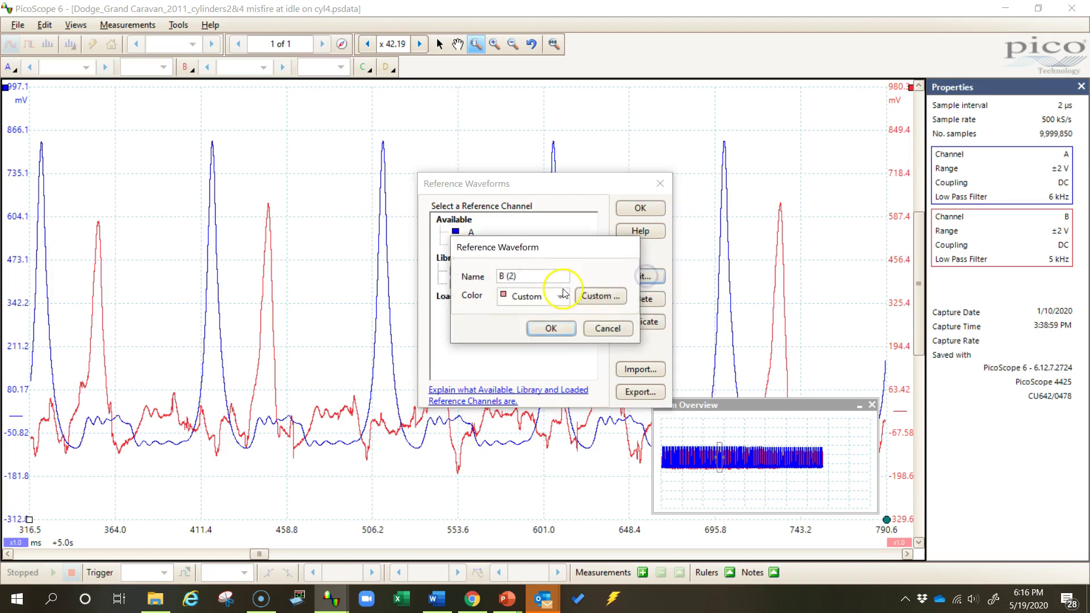
{"action": "left_click_drag", "start_coordinate": [518, 277], "coordinate": [498, 279]}
{"action": "type", "text": "Cylinder4"}
{"action": "left_click", "coordinate": [562, 299]}
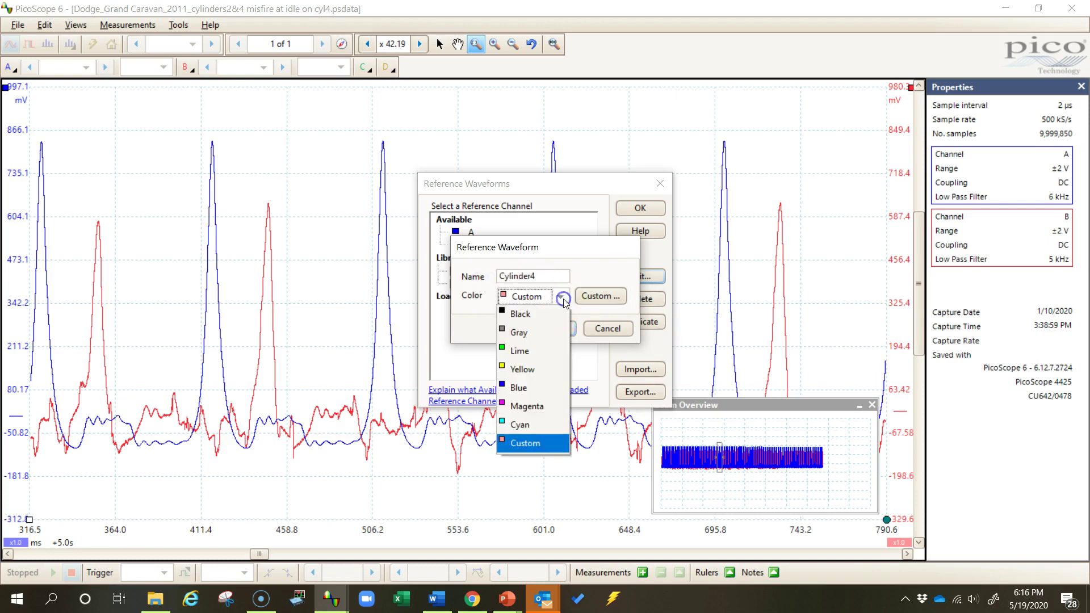
{"action": "left_click", "coordinate": [527, 408]}
{"action": "left_click", "coordinate": [557, 329]}
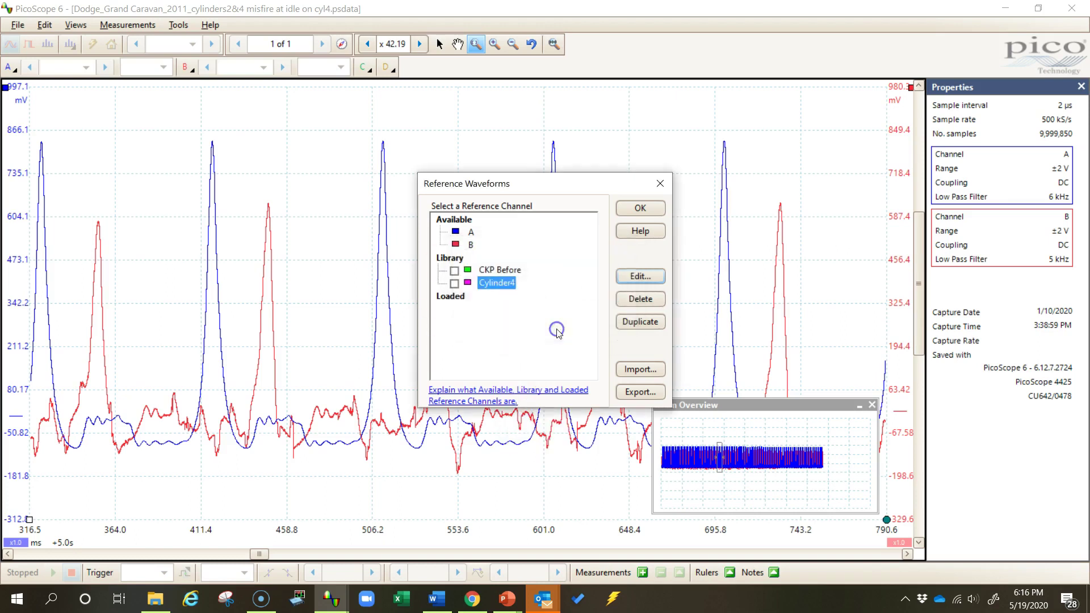
{"action": "left_click", "coordinate": [454, 283]}
{"action": "left_click", "coordinate": [638, 209]}
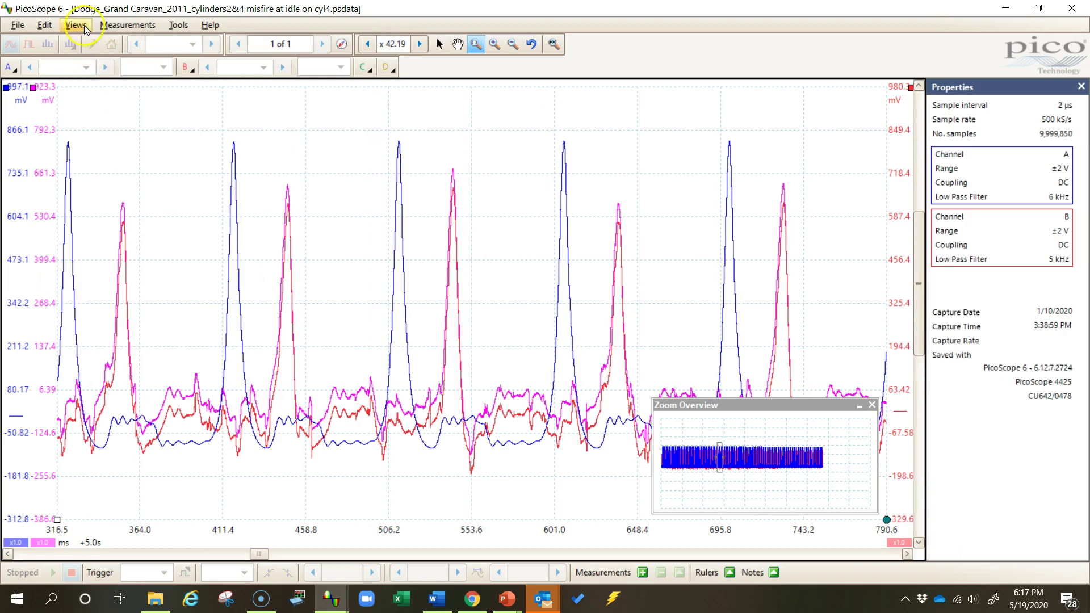
Hide the red channel B trace from the view.
{"action": "left_click", "coordinate": [85, 29]}
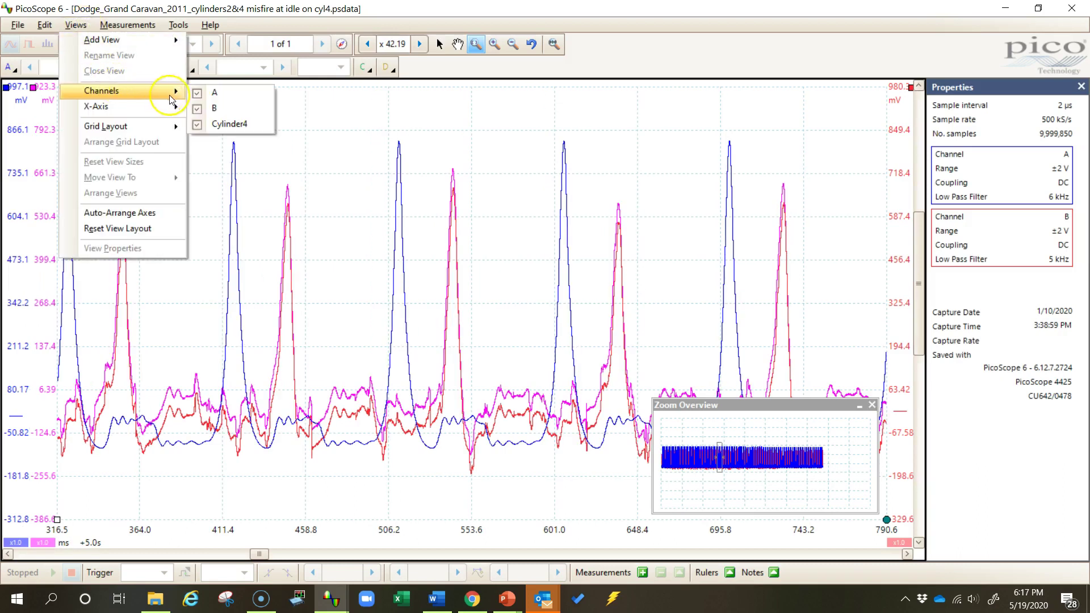
{"action": "left_click", "coordinate": [209, 107]}
{"action": "left_click", "coordinate": [138, 466]}
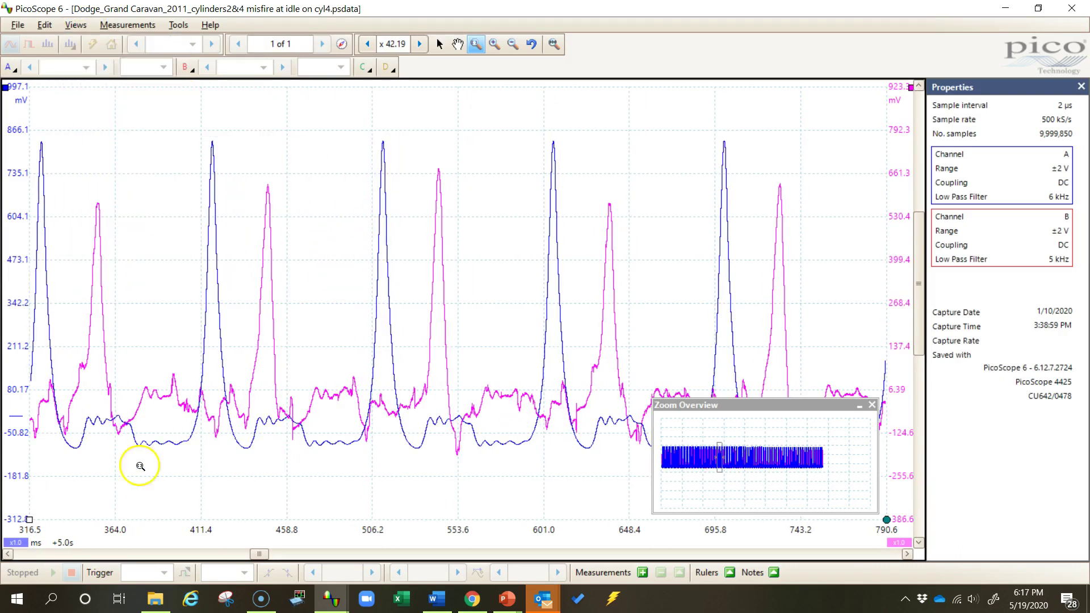
Measure the cylinder 2 to Cylinder4 peak gap with two rulers and delay Cylinder4 by -30.86 ms.
{"action": "left_click_drag", "start_coordinate": [29, 519], "coordinate": [212, 500]}
{"action": "left_click_drag", "start_coordinate": [29, 520], "coordinate": [267, 517]}
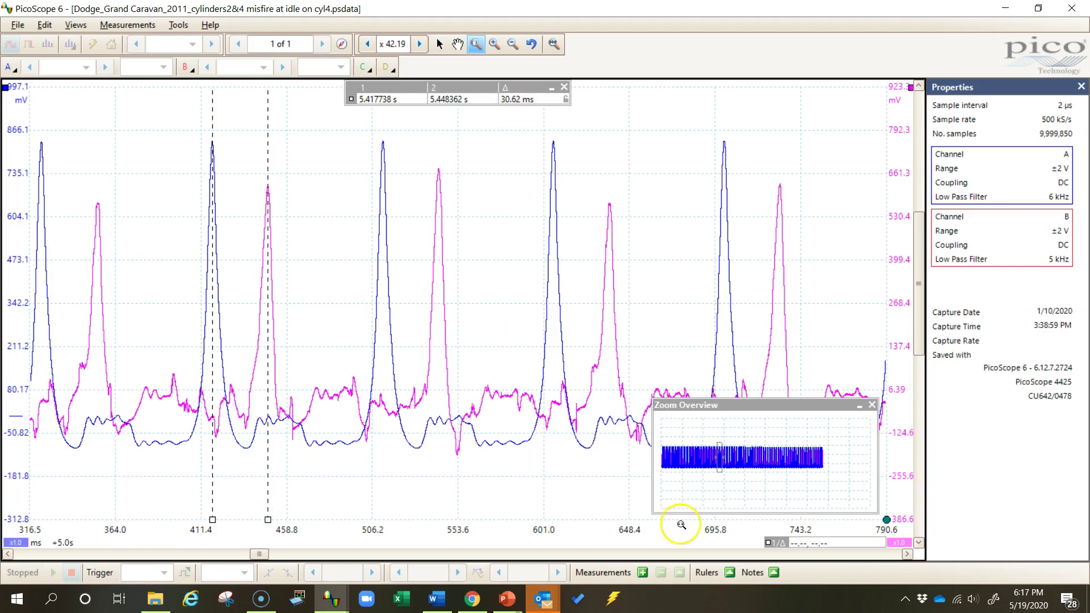
{"action": "left_click", "coordinate": [902, 544]}
{"action": "left_click", "coordinate": [845, 521]}
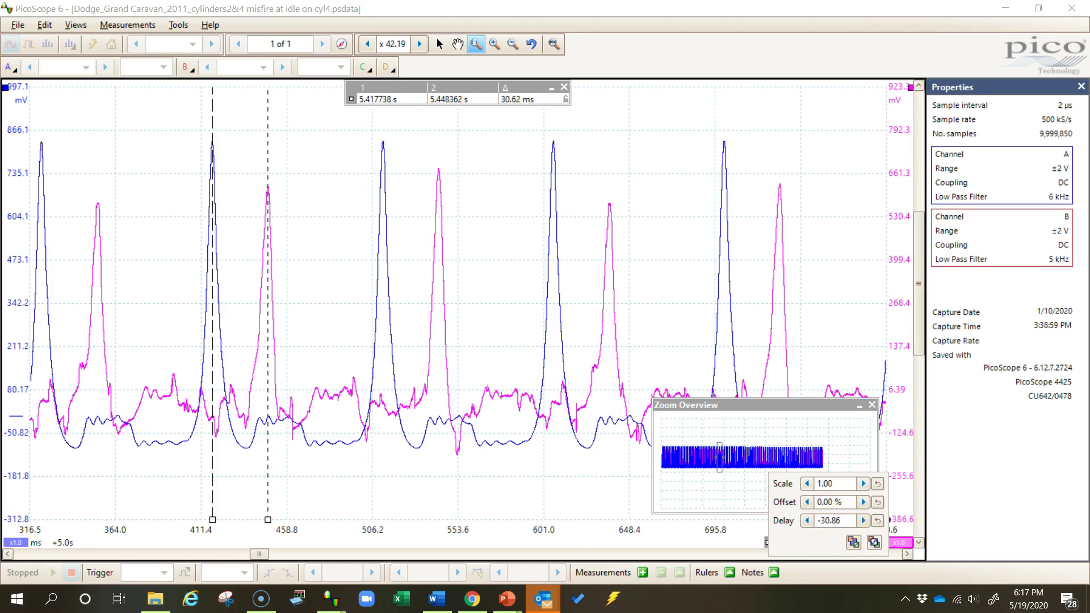
{"action": "key", "text": "Return"}
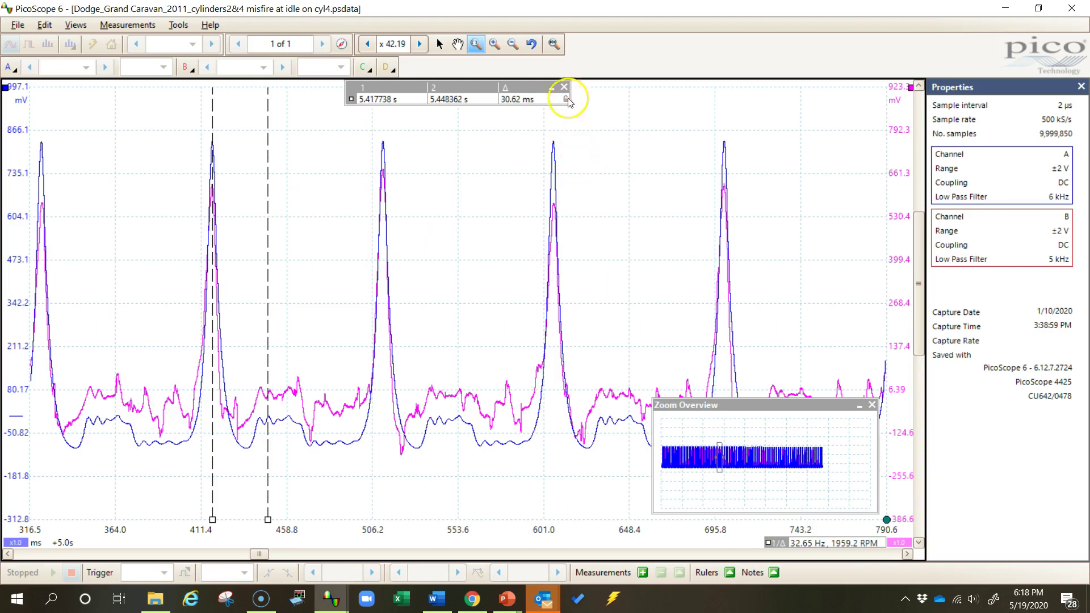
Zoom in on the aligned peaks and set a channel A voltage ruler to 0 V.
{"action": "mouse_move", "coordinate": [147, 111]}
{"action": "left_mouse_down"}
{"action": "mouse_move", "coordinate": [304, 365]}
{"action": "mouse_move", "coordinate": [515, 493]}
{"action": "left_mouse_up"}
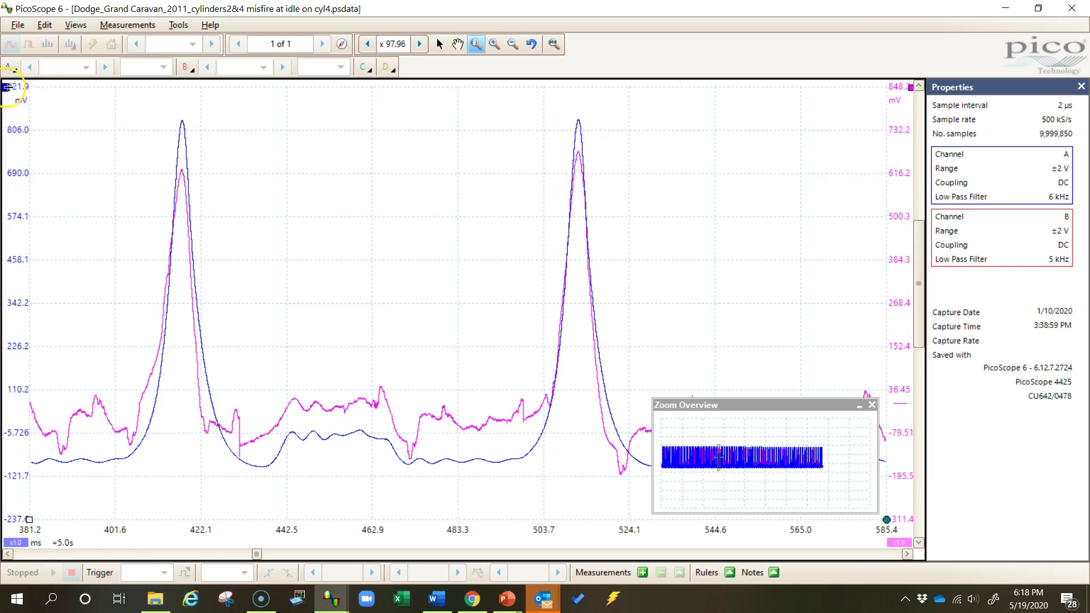
{"action": "left_click_drag", "start_coordinate": [7, 86], "coordinate": [7, 171]}
{"action": "double_click", "coordinate": [367, 100]}
{"action": "key", "text": "BackSpace"}
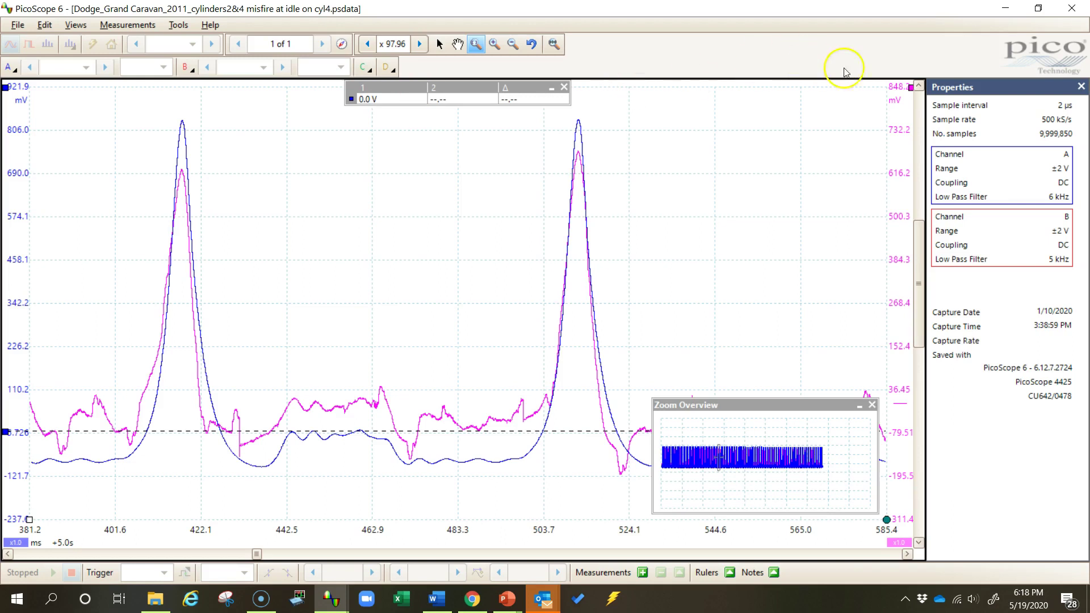
Add a 0 V ruler on Cylinder4, then shift its axis to meet channel A's zero.
{"action": "left_click_drag", "start_coordinate": [911, 87], "coordinate": [897, 148]}
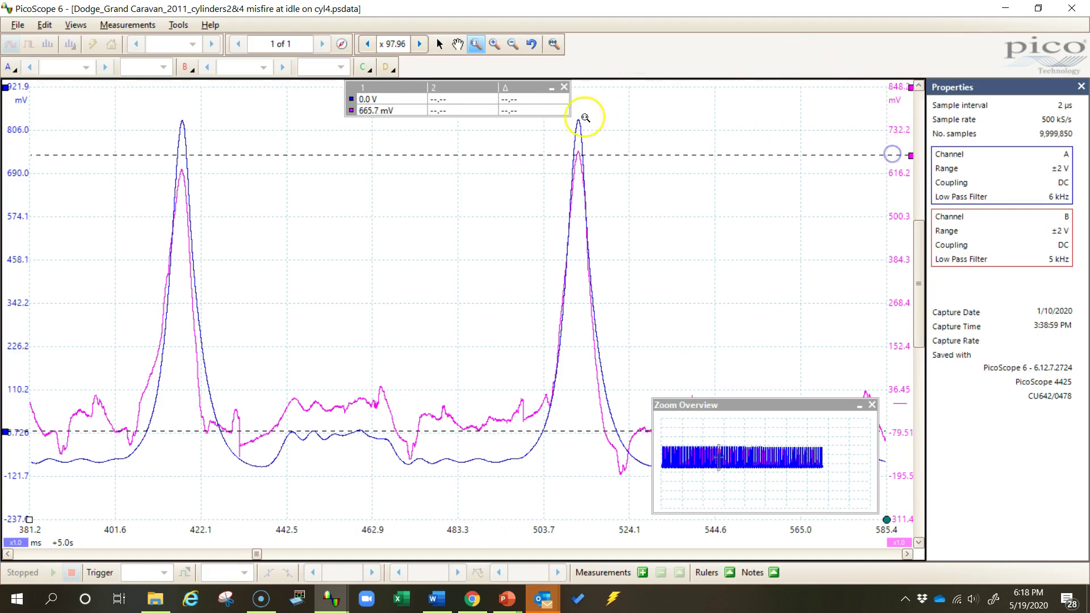
{"action": "double_click", "coordinate": [371, 110]}
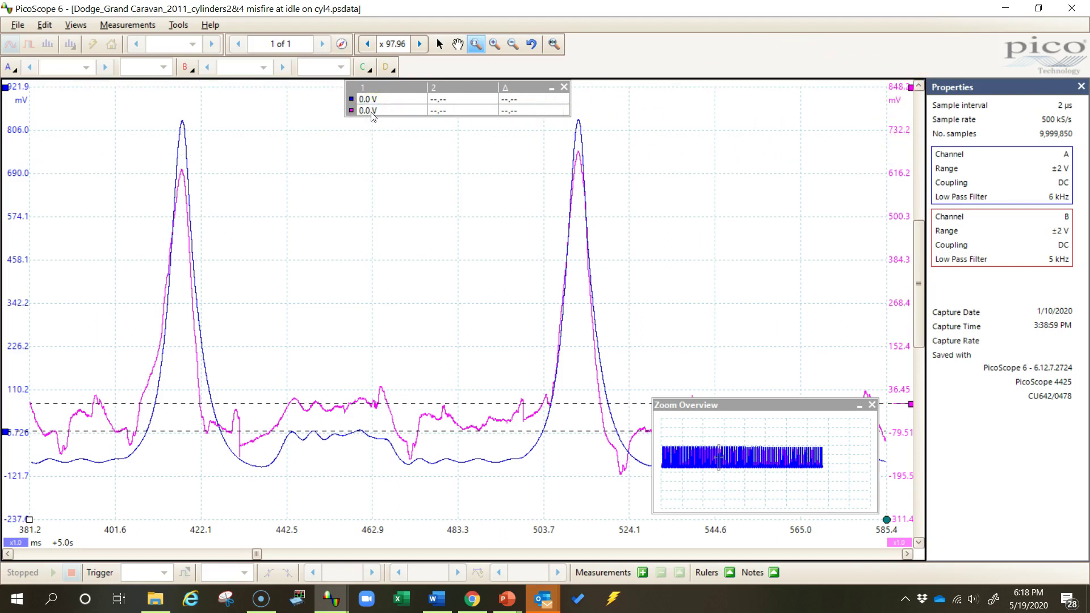
{"action": "left_click_drag", "start_coordinate": [900, 220], "coordinate": [897, 245]}
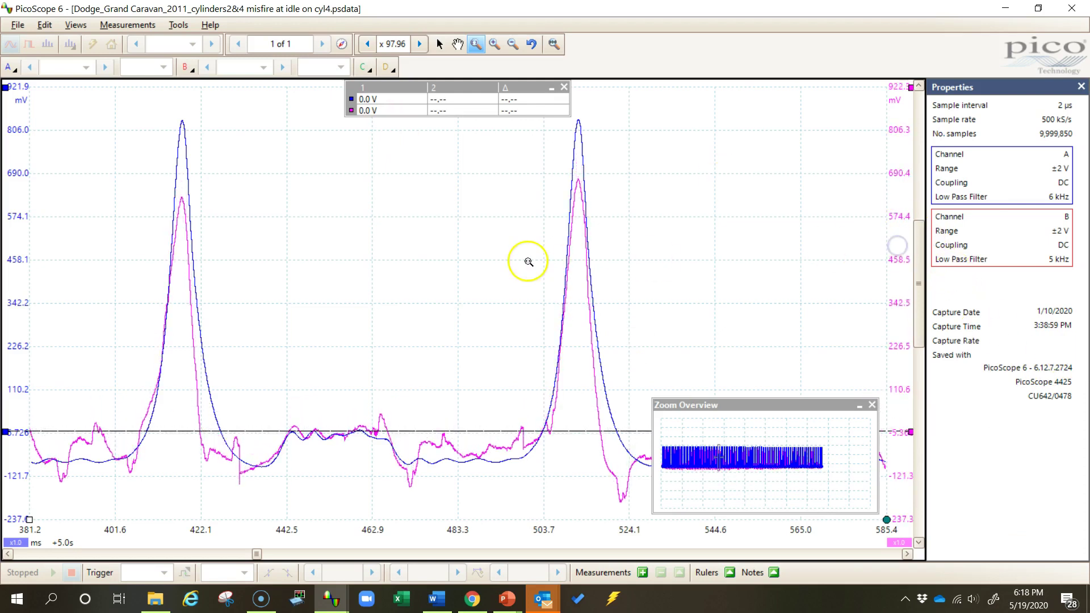